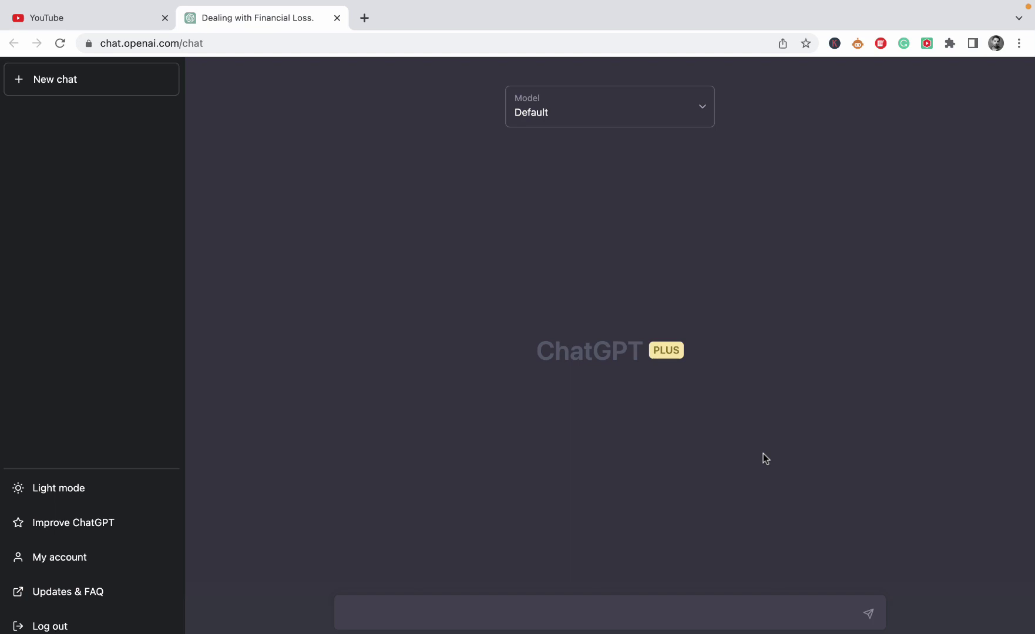
# Step: Search Google for 'do bodybuilders do keto?' and select the gatsport keto bodybuilding article's text
pyautogui.click(364, 17)
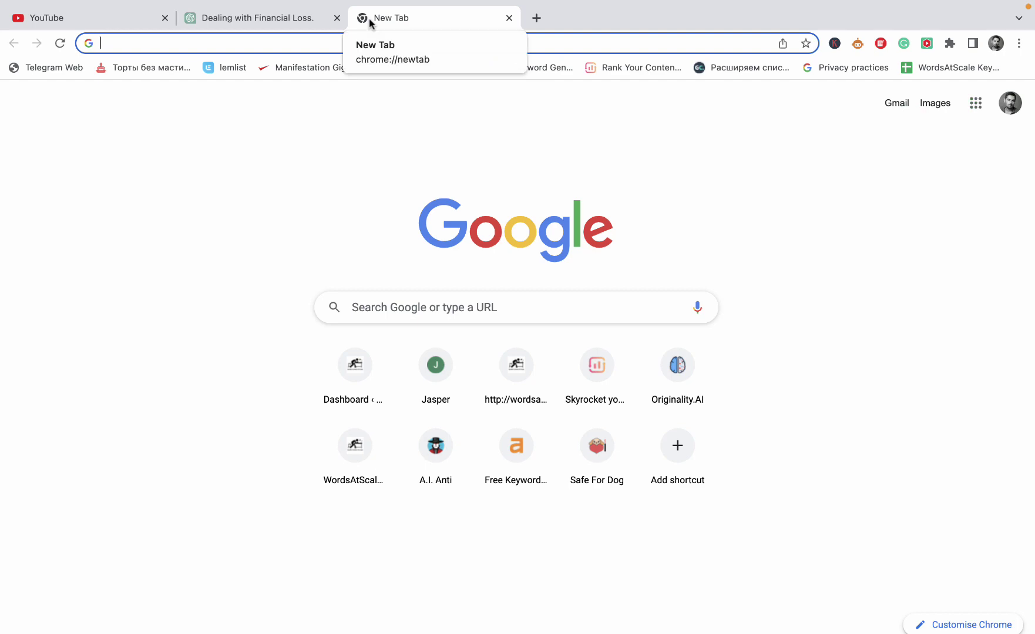
pyautogui.write('do')
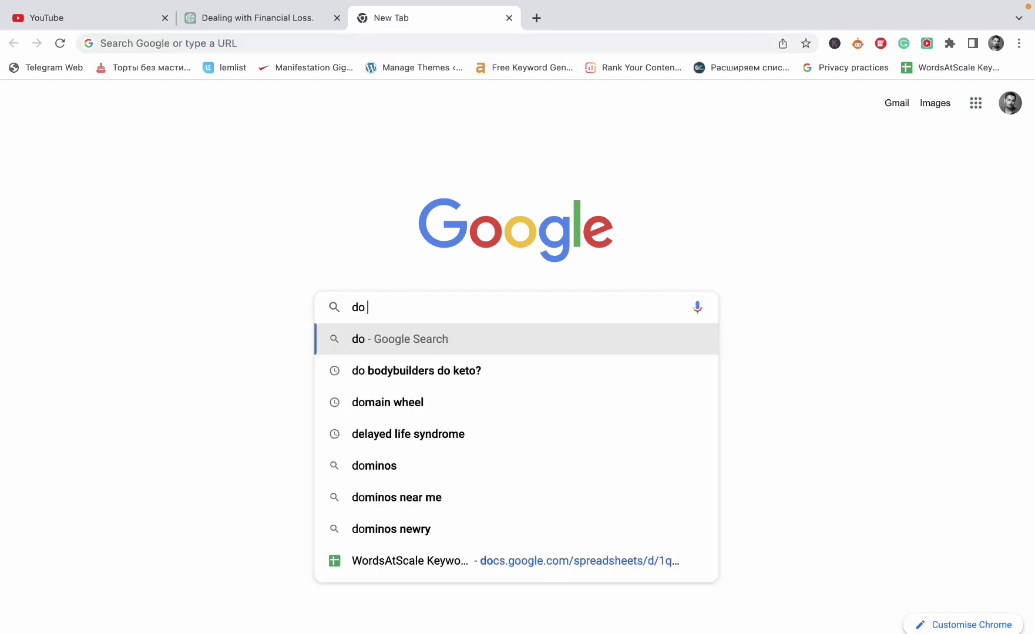
pyautogui.press('Down')
pyautogui.press('Return')
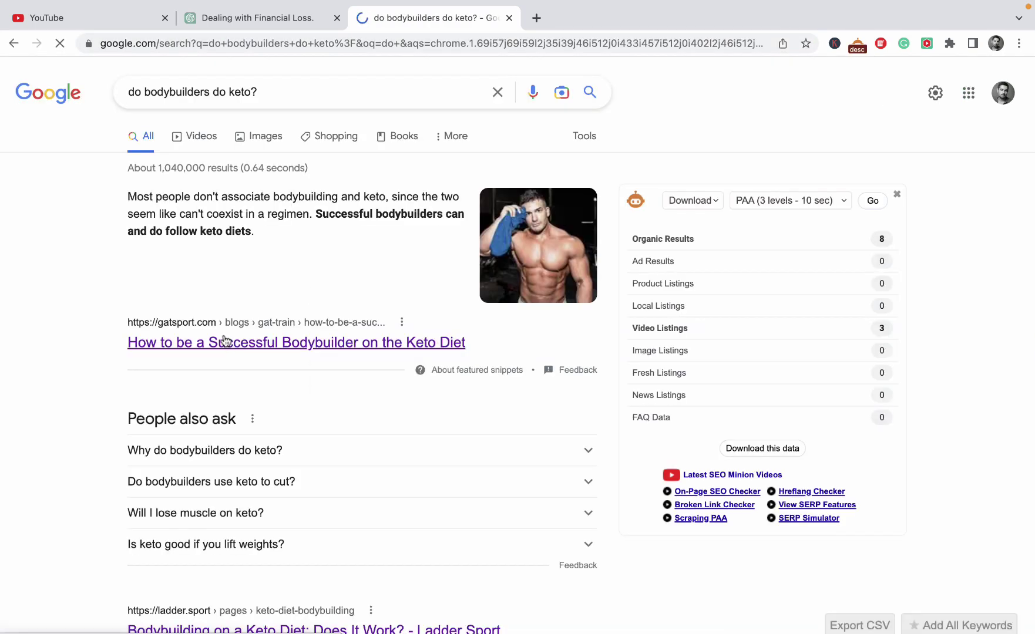
pyautogui.click(223, 342)
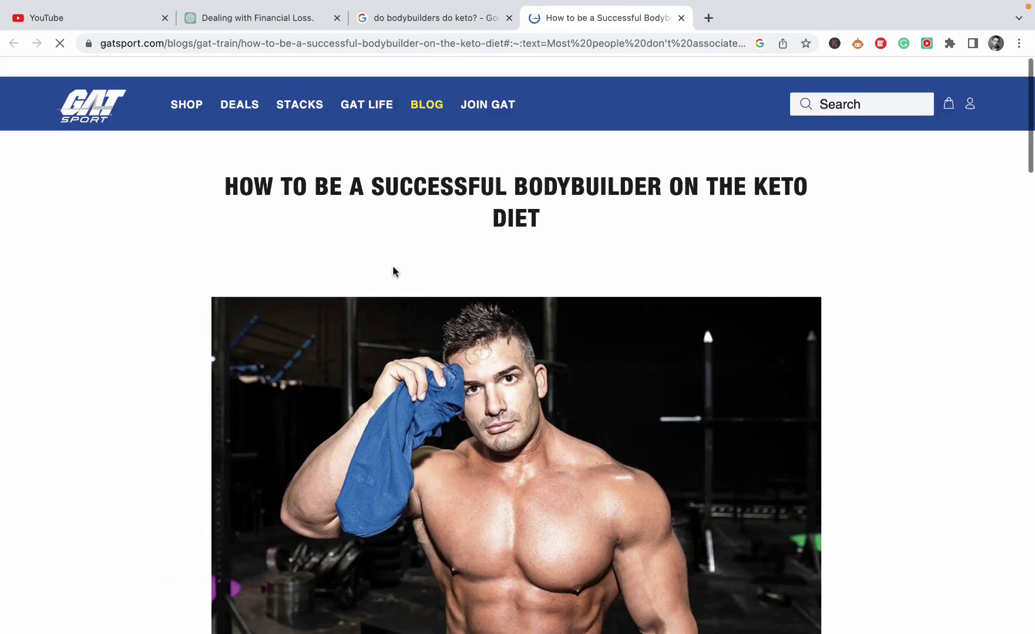
pyautogui.moveTo(224, 164); pyautogui.dragTo(549, 316)
# Step: Ask ChatGPT to extract the article outline for 'Do bodybuilders do Keto' from the pasted gatsport article
pyautogui.click(279, 22)
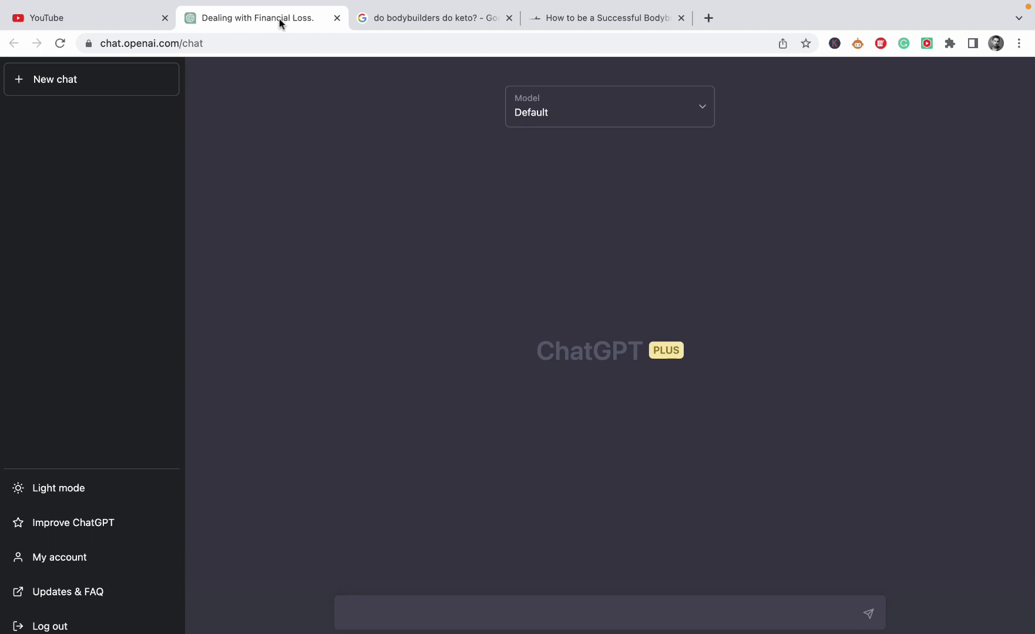
pyautogui.click(431, 614)
pyautogui.write('extract the article ')
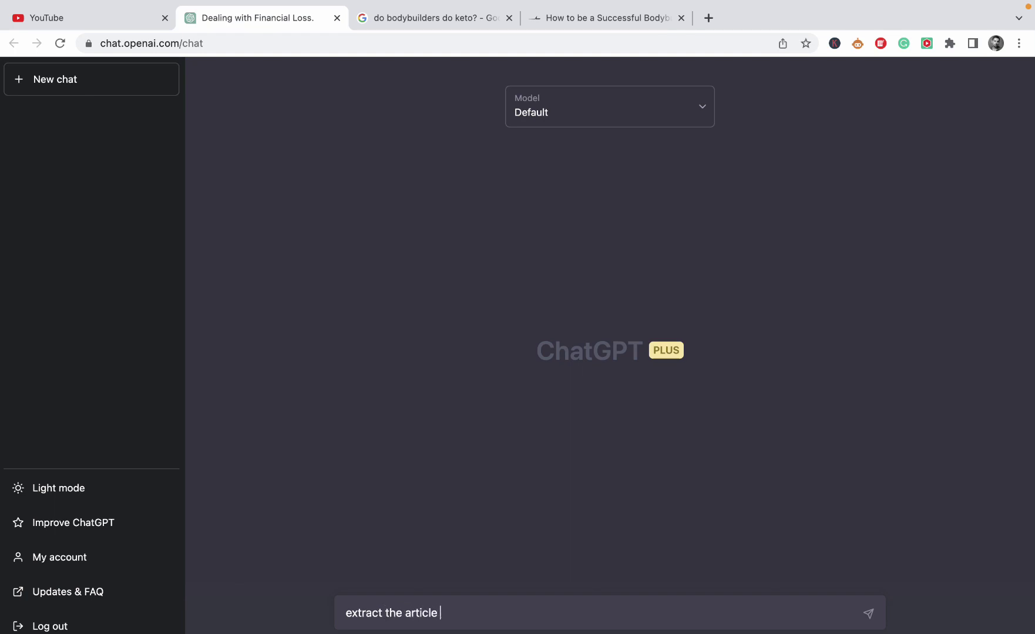
pyautogui.write('outline for "Do bo')
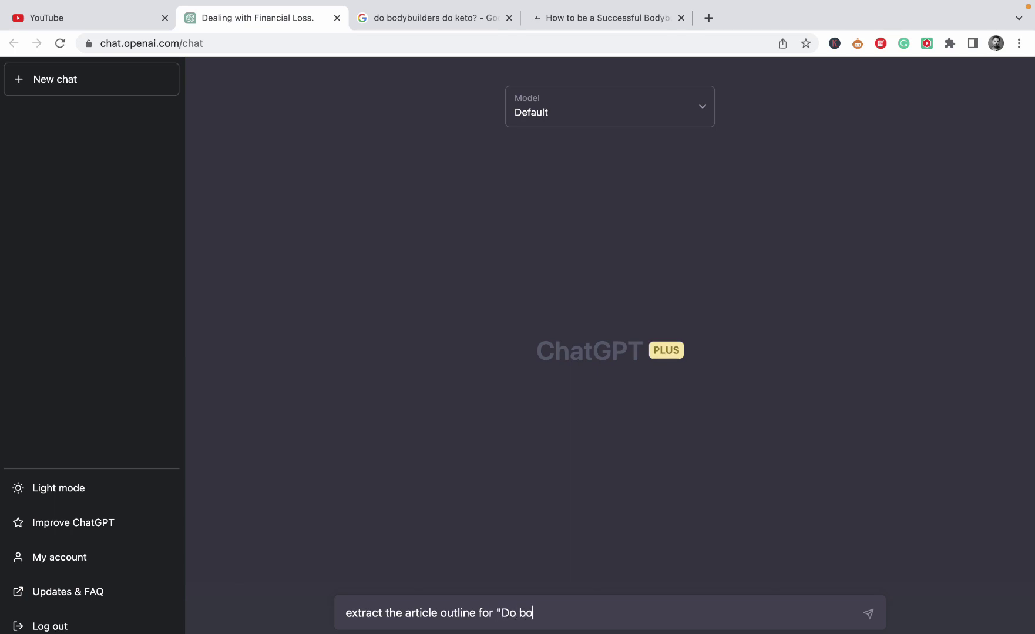
pyautogui.write('dybuilders do KE')
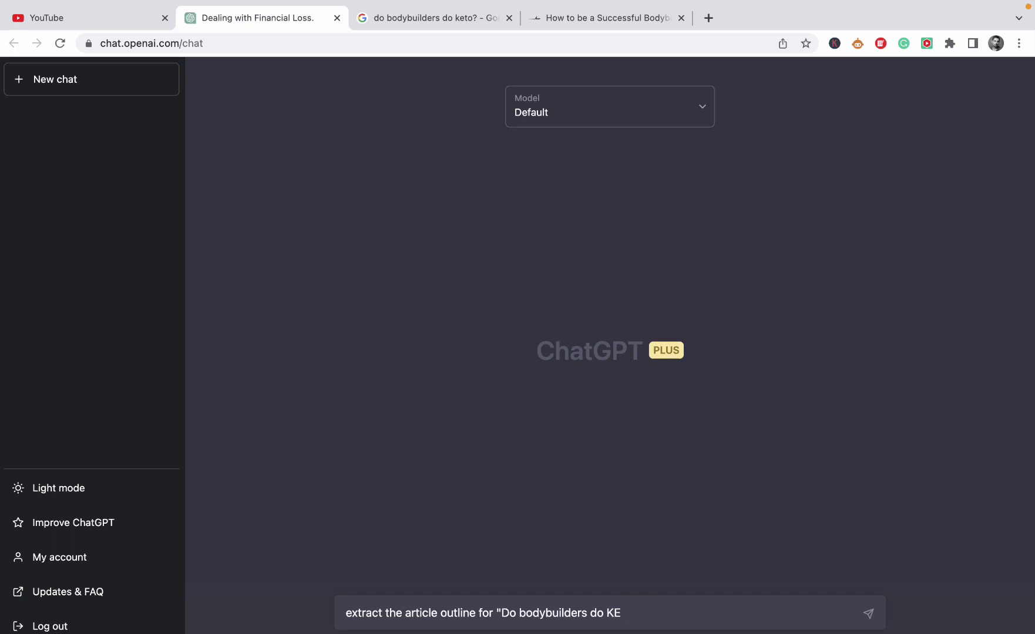
pyautogui.press('BackSpace')
pyautogui.write('eto:')
pyautogui.write('" based on')
pyautogui.write(' the ')
pyautogui.write('below text:')
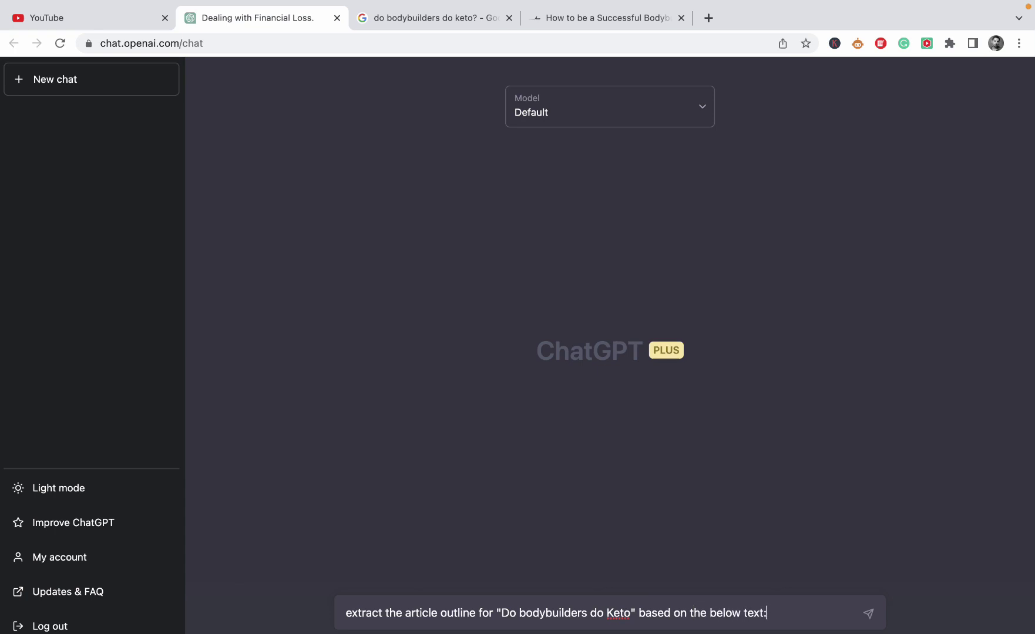
pyautogui.press('super+v')
pyautogui.press('Return')
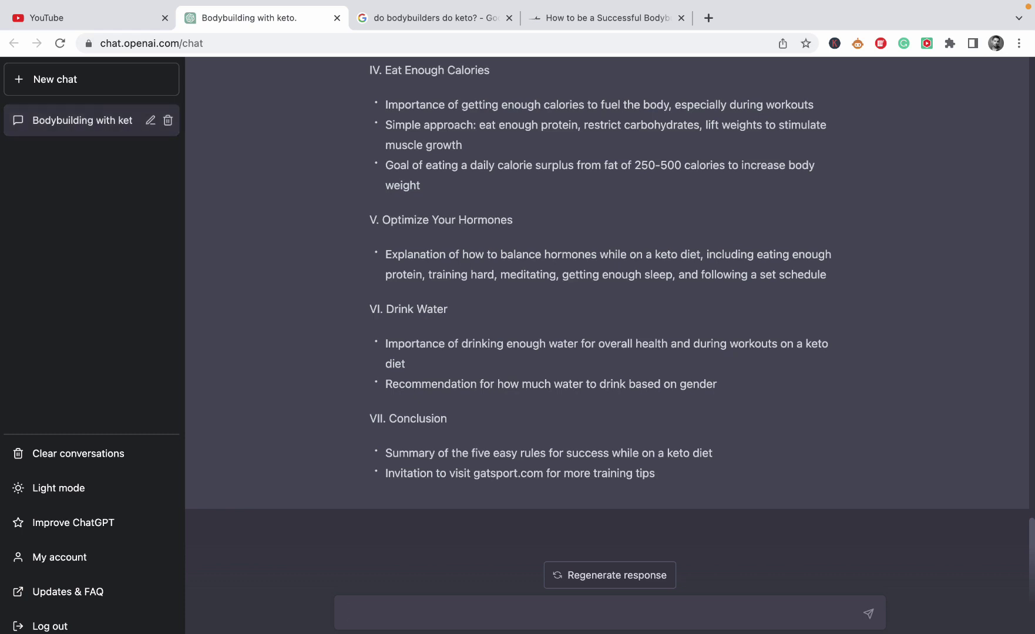
# Step: Ask ChatGPT to suggest relevant information currently missing from the above outline
pyautogui.scroll(8, 742, 422)
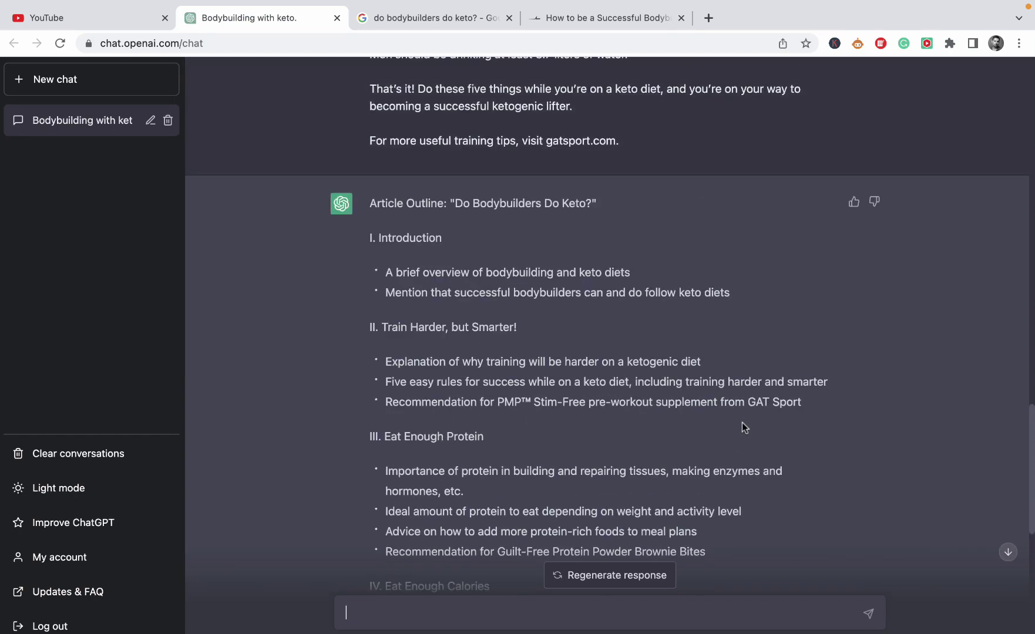
pyautogui.scroll(3, 742, 423)
pyautogui.scroll(-12, 742, 422)
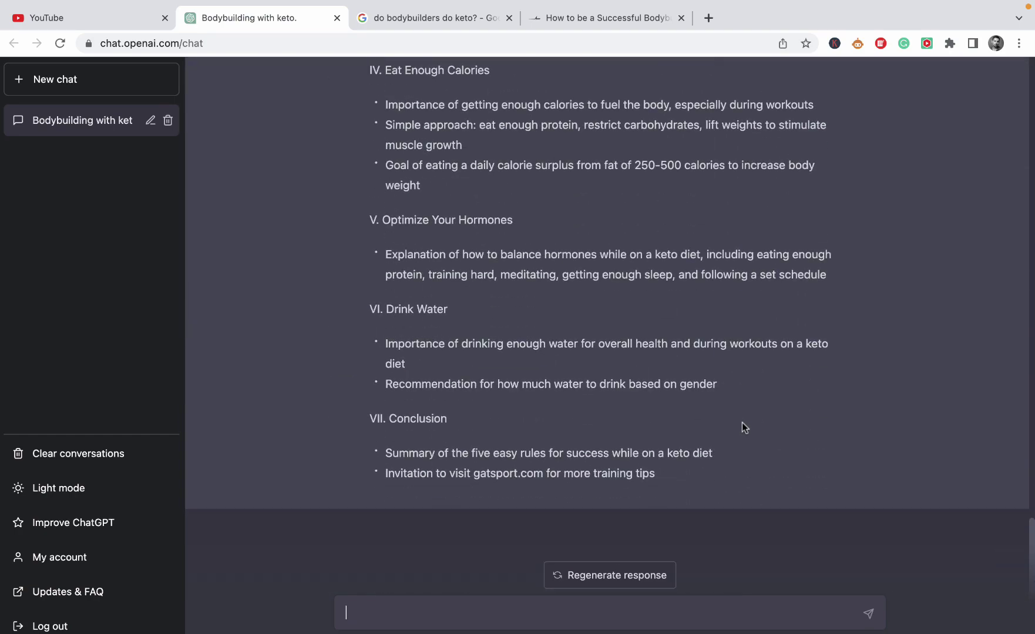
pyautogui.scroll(4, 743, 422)
pyautogui.scroll(-4, 743, 423)
pyautogui.write('suggestr relevant ')
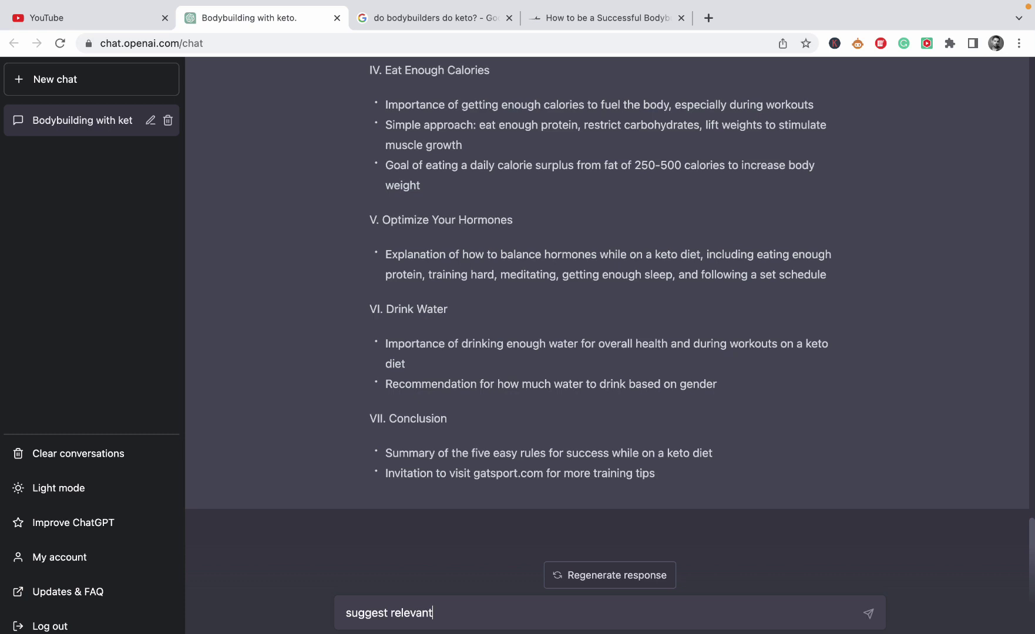
pyautogui.write('information that is c')
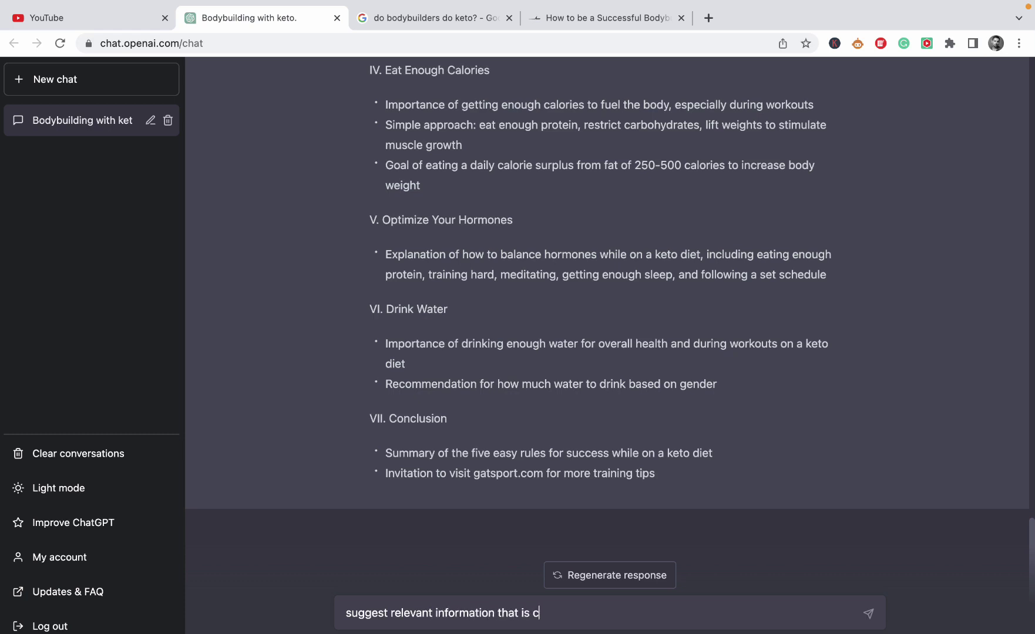
pyautogui.write('urrently missing fo')
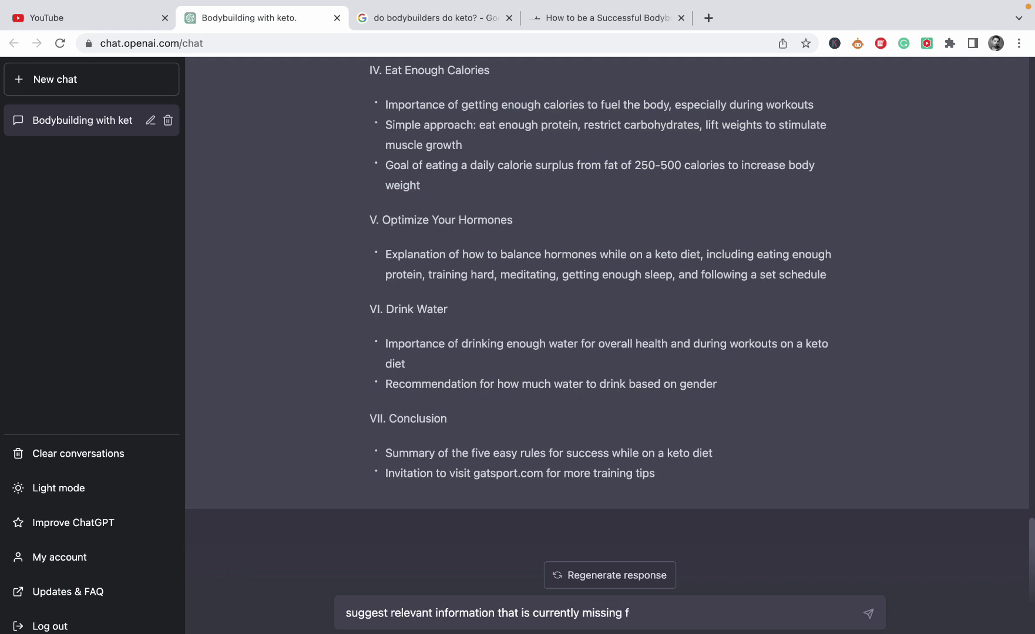
pyautogui.write('rom the above outline')
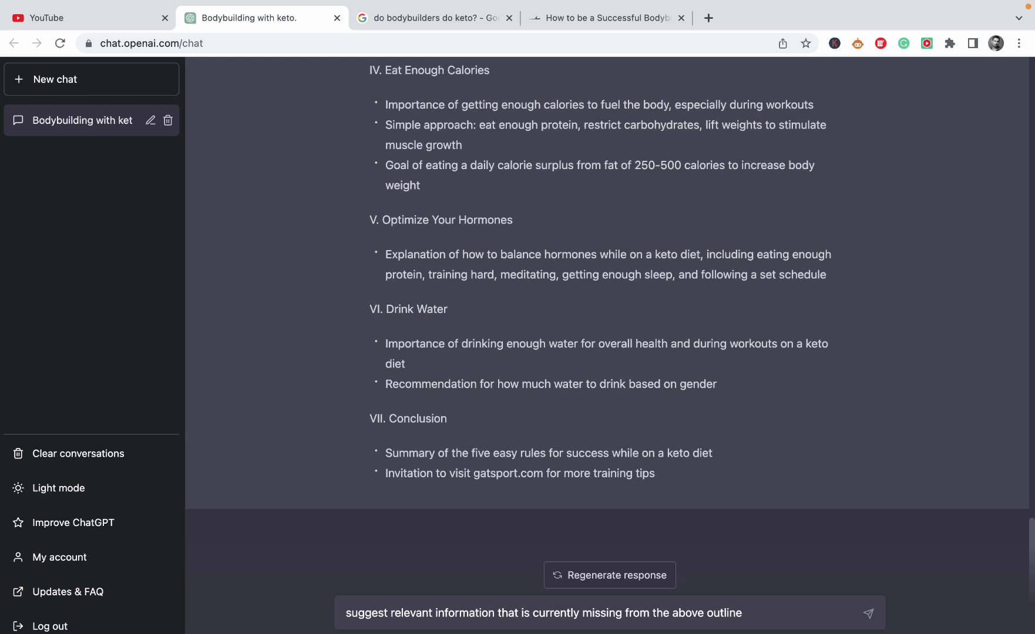
pyautogui.press('Return')
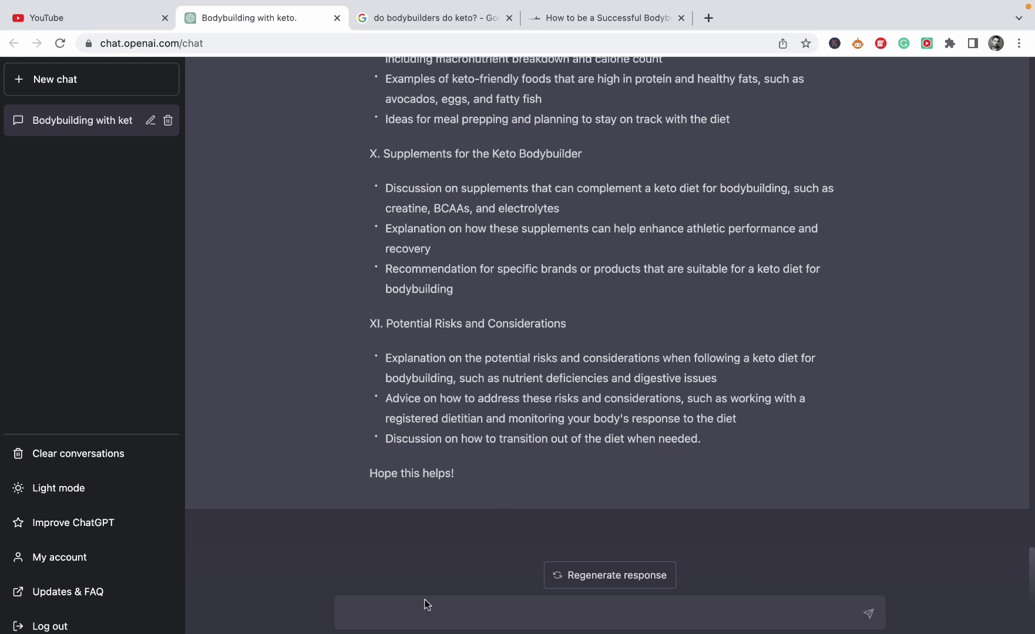
# Step: Request one 'Do bodybuilders do keto' outline merging Outlines 1 and 2, excluding overlapping similar information
pyautogui.write('generate a single outline fo')
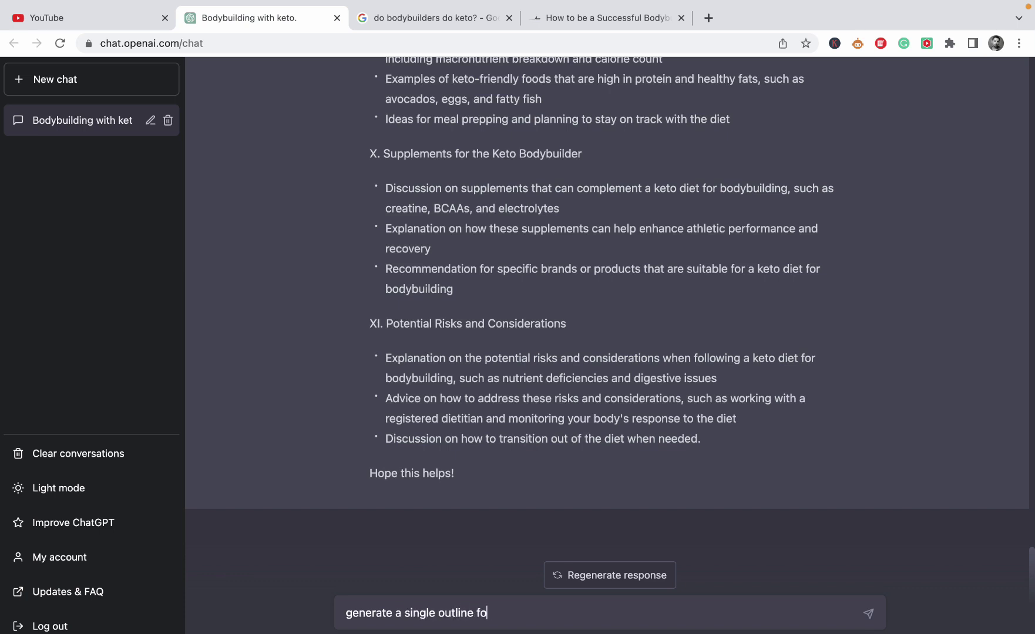
pyautogui.write('r "Do bodybuikders')
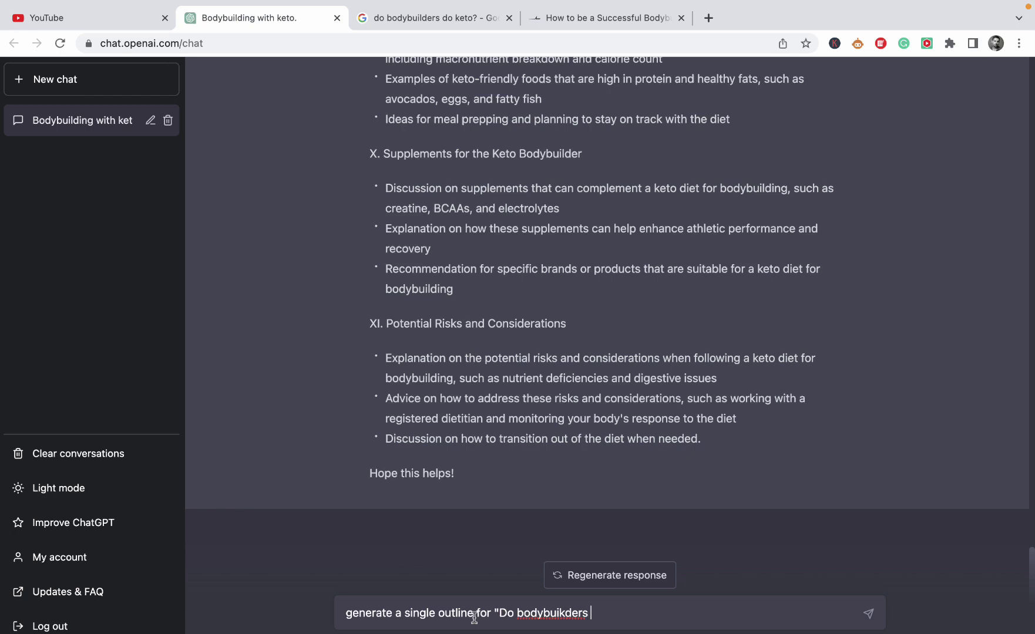
pyautogui.rightClick(562, 611)
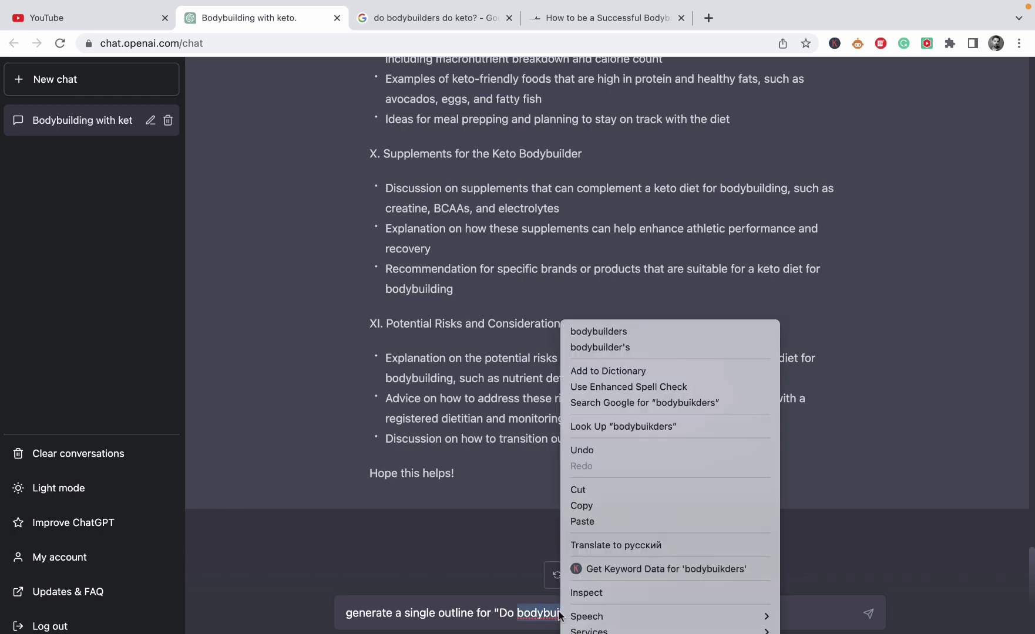
pyautogui.click(634, 331)
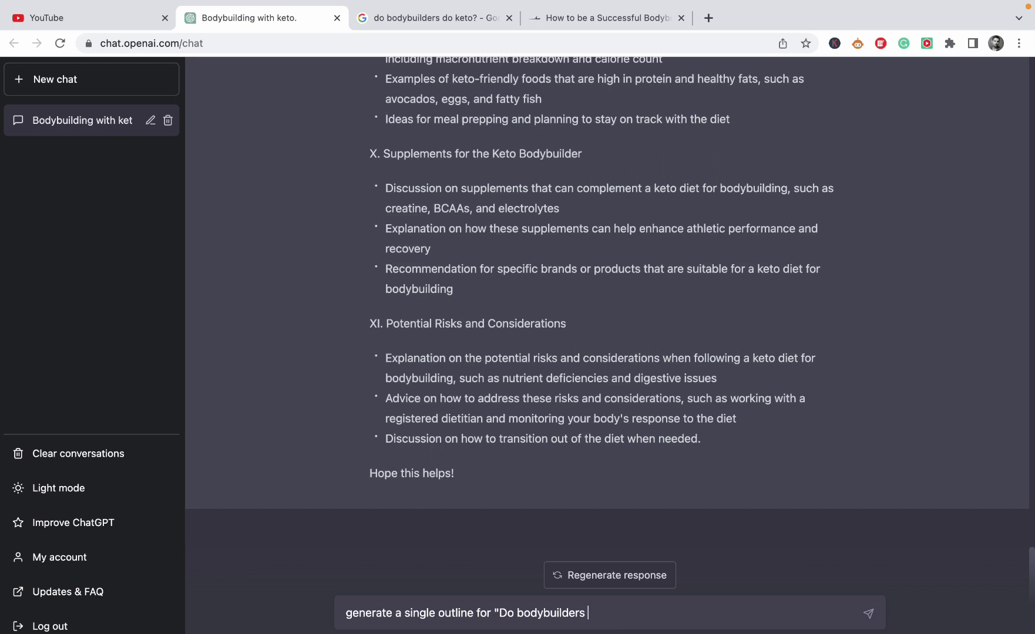
pyautogui.write('do keto" based on th')
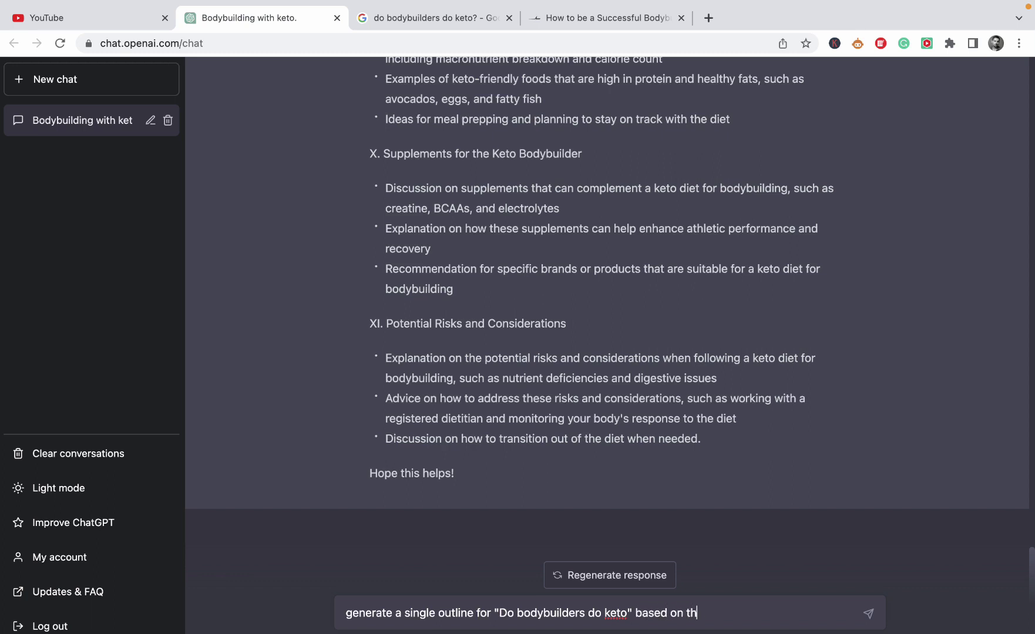
pyautogui.write('e above Otlines 1 and')
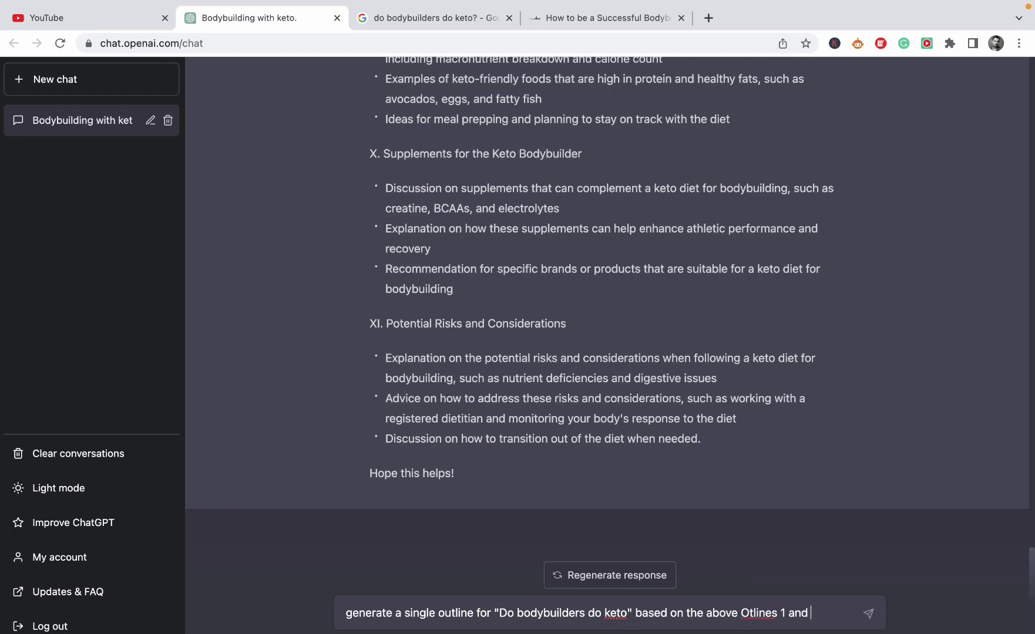
pyautogui.write('2')
pyautogui.rightClick(759, 610)
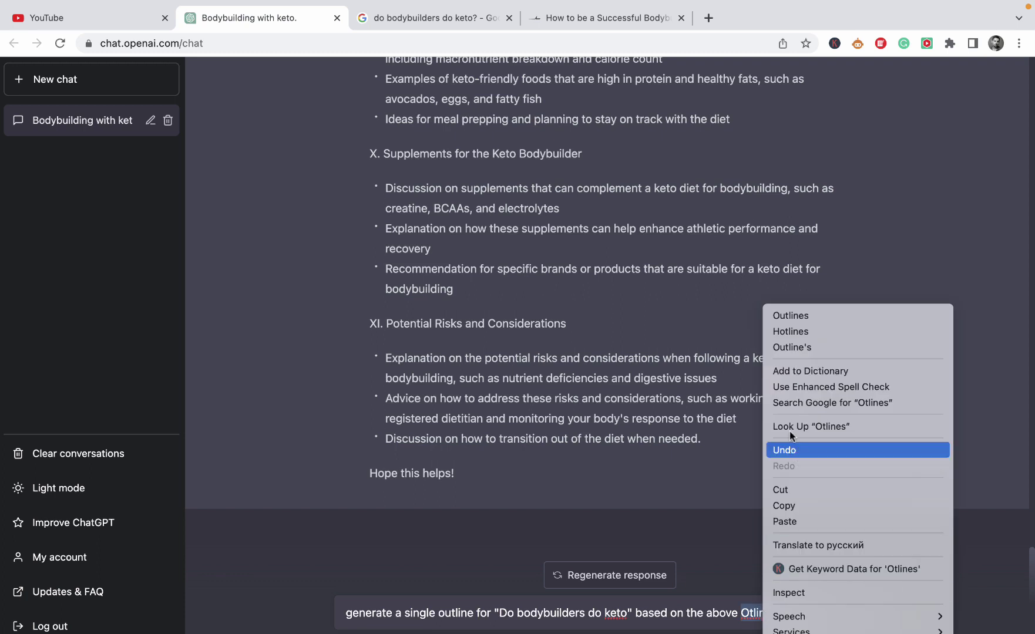
pyautogui.click(790, 315)
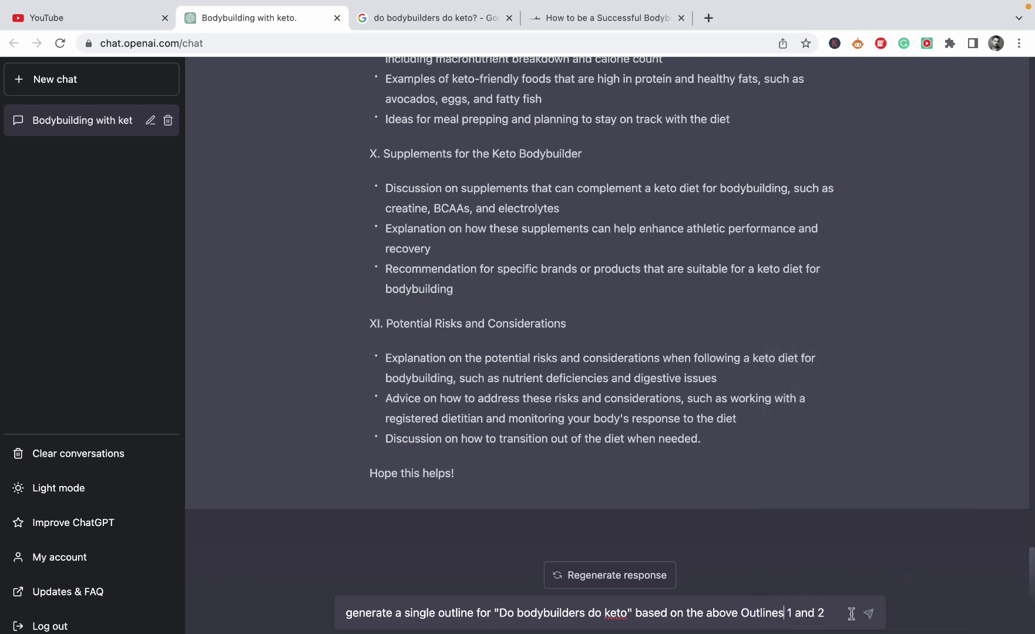
pyautogui.write('even')
pyautogui.press('BackSpace')
pyautogui.press('BackSpace')
pyautogui.press('BackSpace')
pyautogui.write('xcluding overlapping')
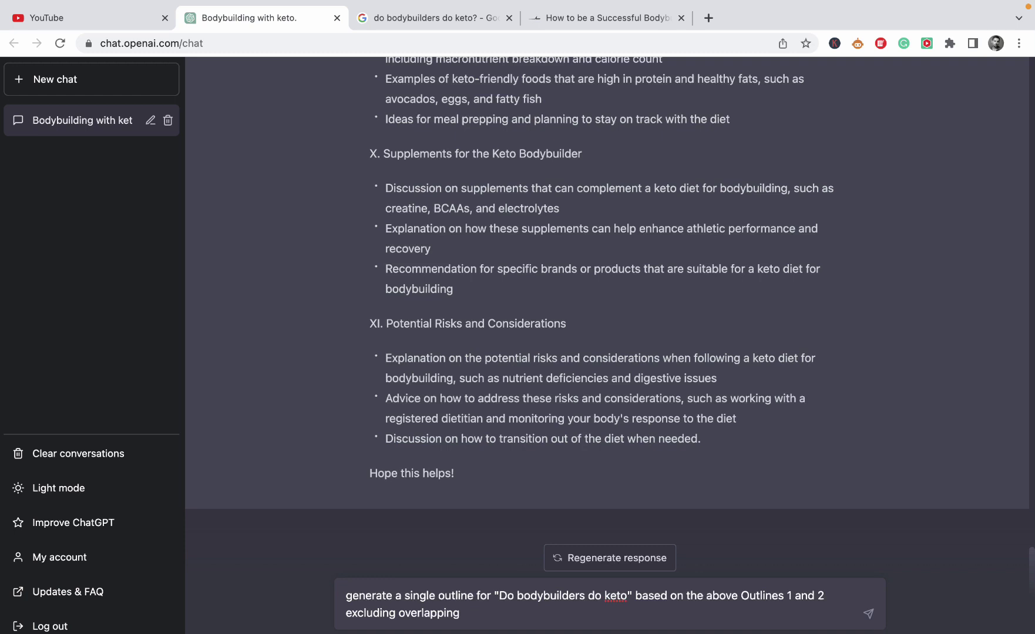
pyautogui.write(' similar information')
pyautogui.press('Return')
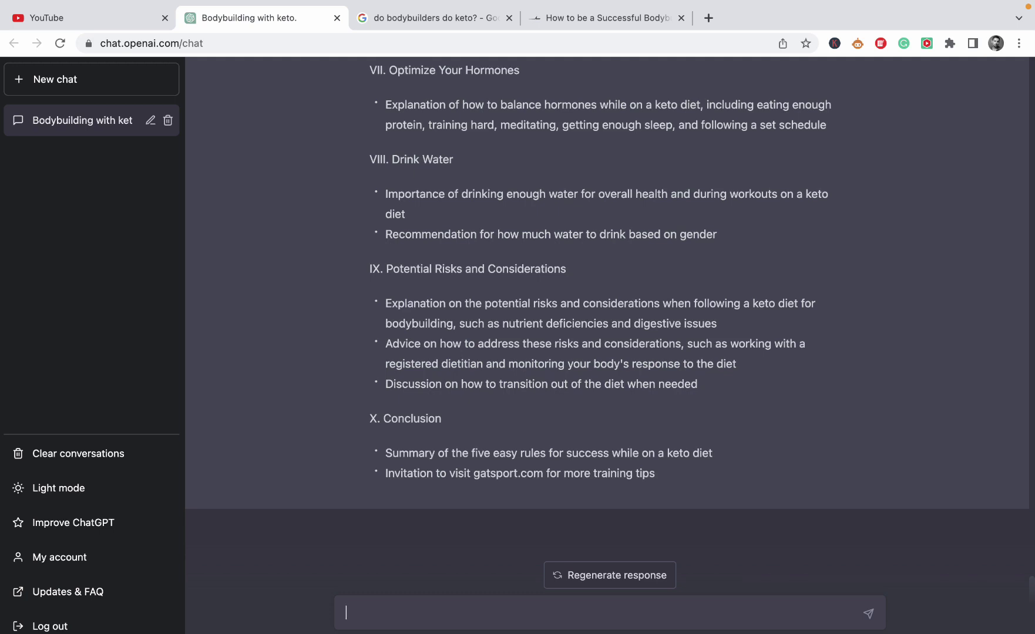
# Step: Ask ChatGPT 'are you familiar with the LSI keywords in SEO?'
pyautogui.write('are you familiar wit')
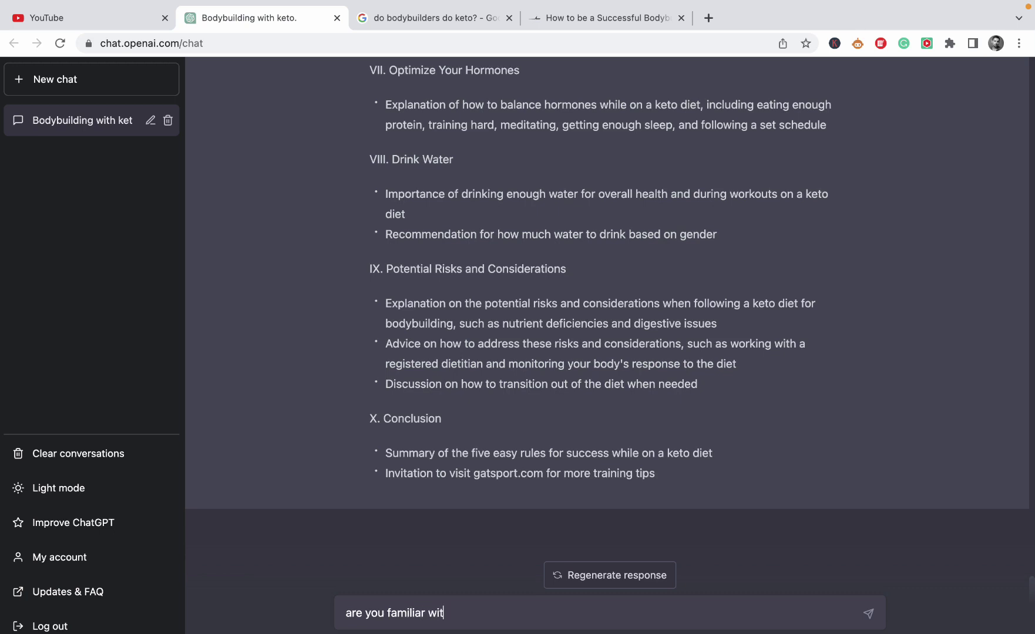
pyautogui.write('h the LSI keywords')
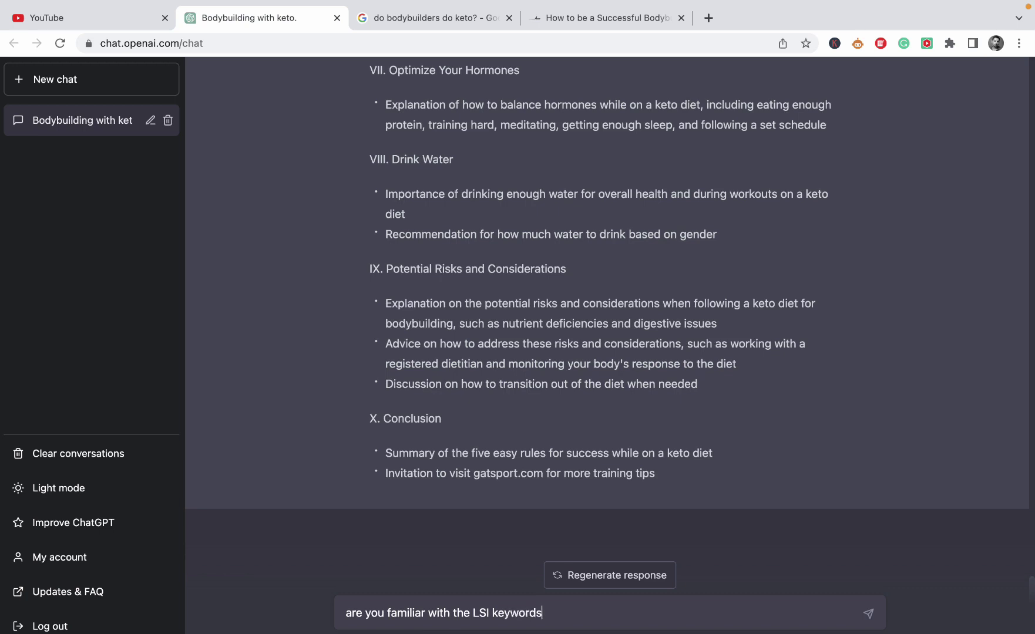
pyautogui.write(' in SEO?')
pyautogui.press('Return')
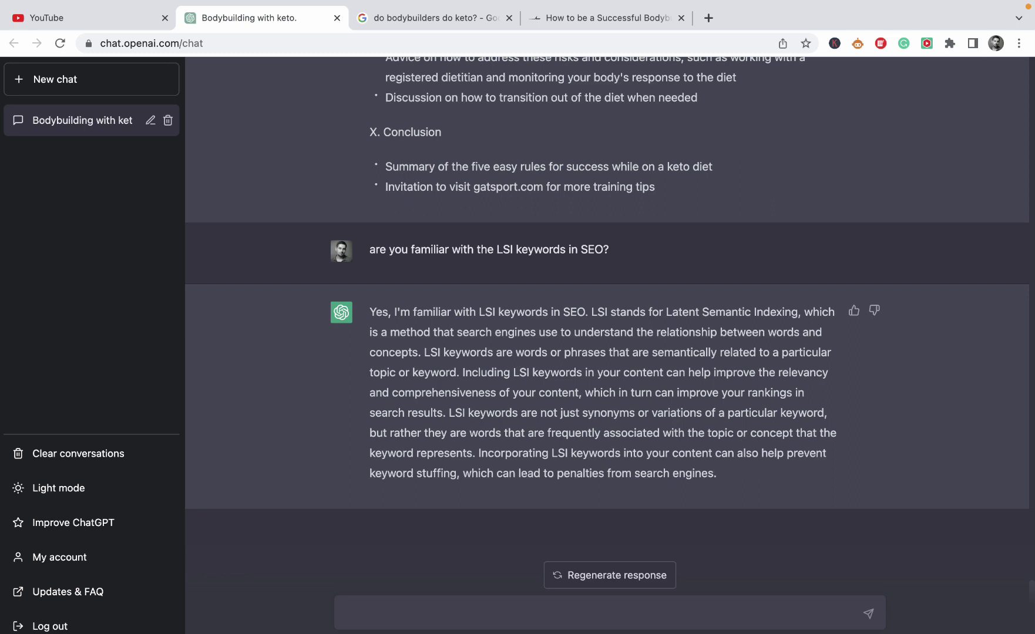
# Step: Draft a prompt extracting LSI keywords into a 2-column keyword/frequency table for 'Do bodybuilders do Keto'
pyautogui.write('Extract LSI keywords for ')
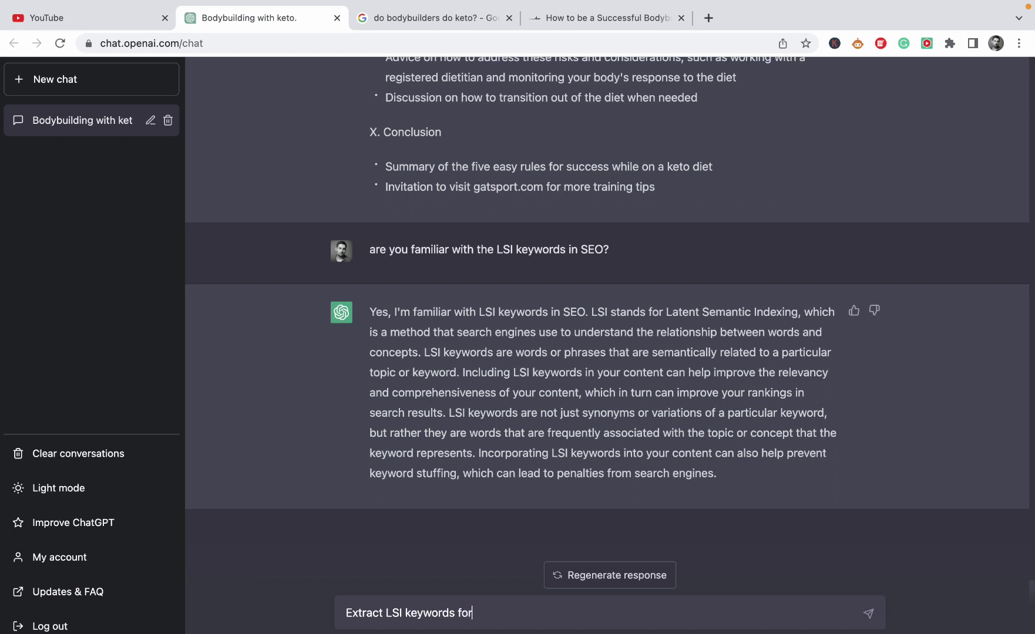
pyautogui.press('BackSpace')
pyautogui.press('BackSpace')
pyautogui.press('BackSpace')
pyautogui.press('BackSpace')
pyautogui.write('related to "Do body')
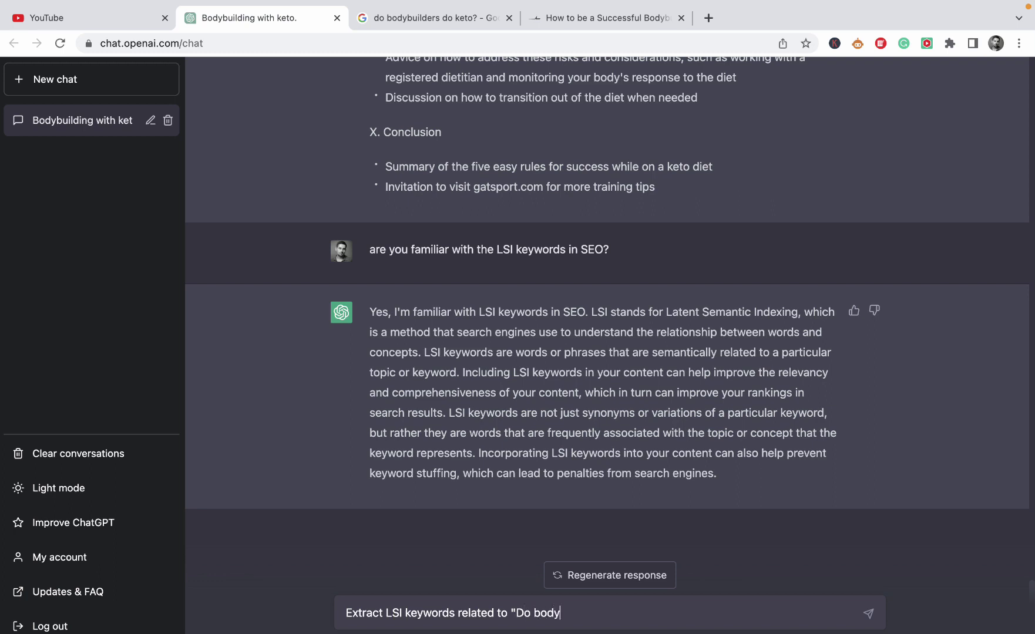
pyautogui.write('builders do Keto')
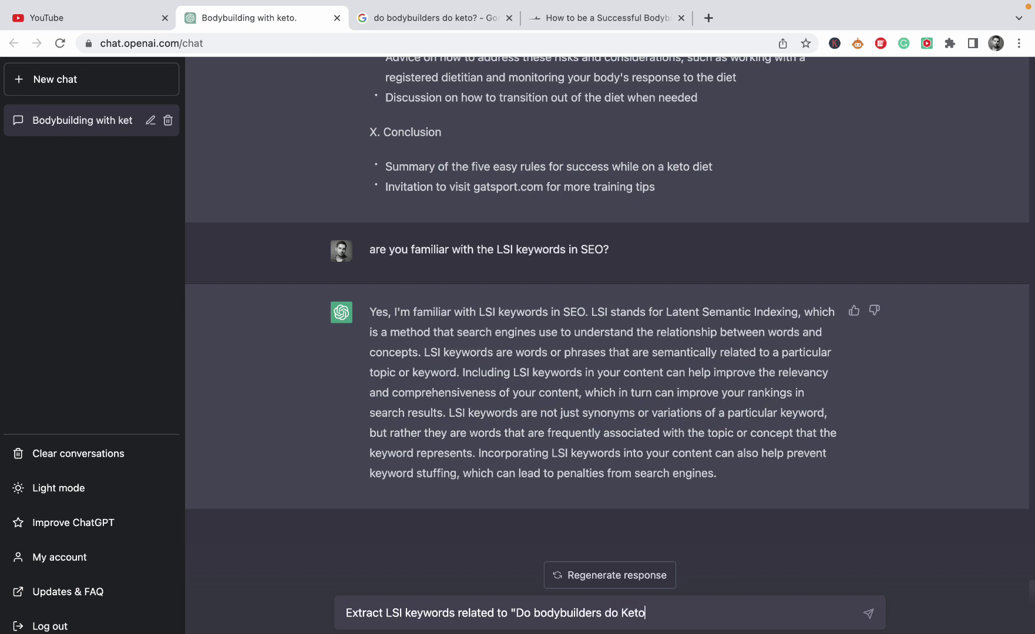
pyautogui.write('" based on the')
pyautogui.press('BackSpace')
pyautogui.write('he below text:')
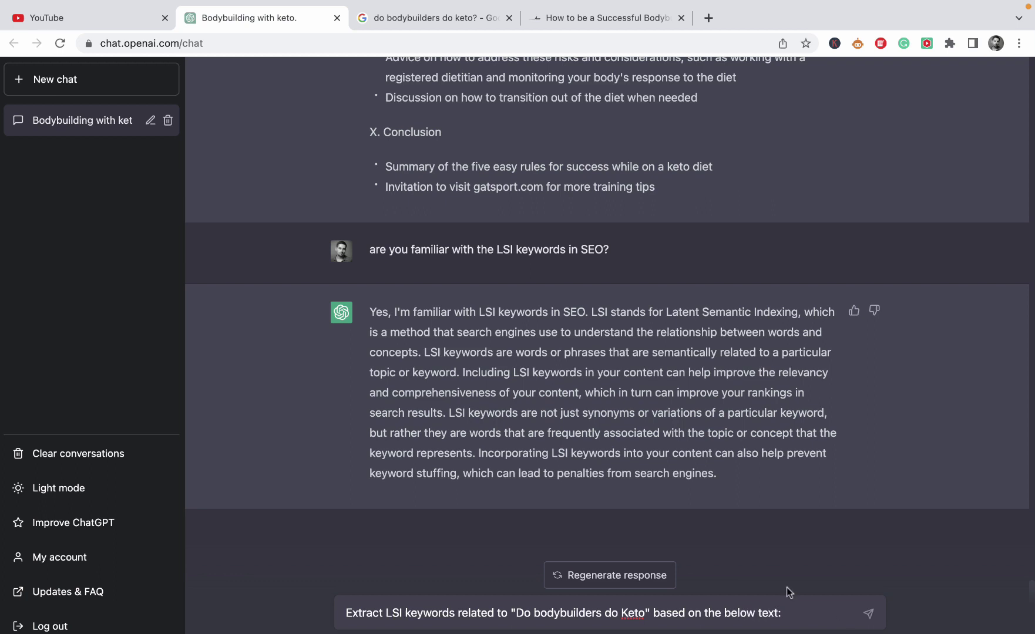
pyautogui.click(456, 612)
pyautogui.write('and')
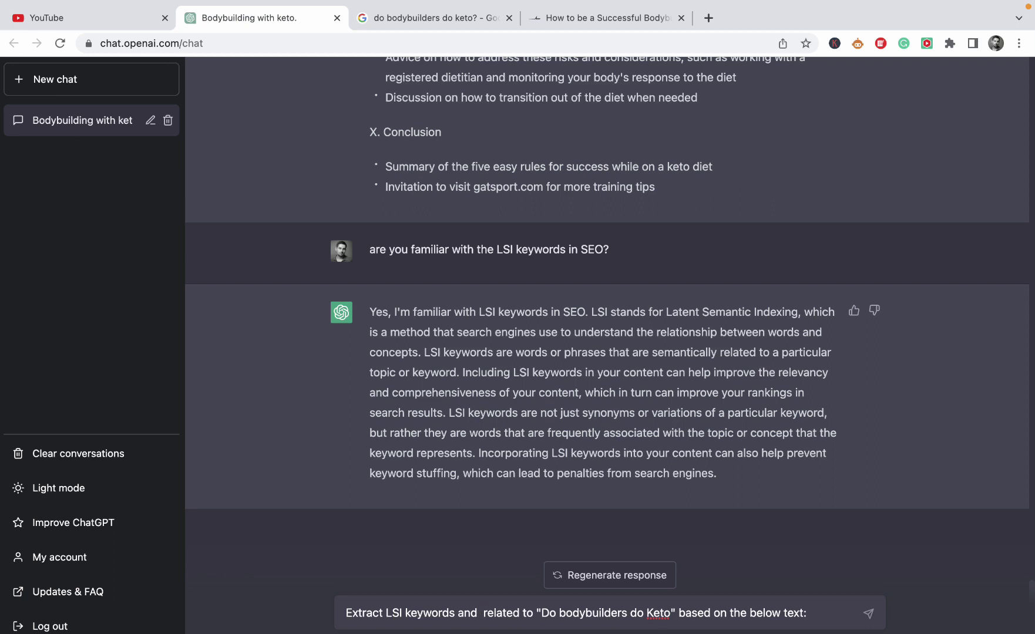
pyautogui.write(' gen')
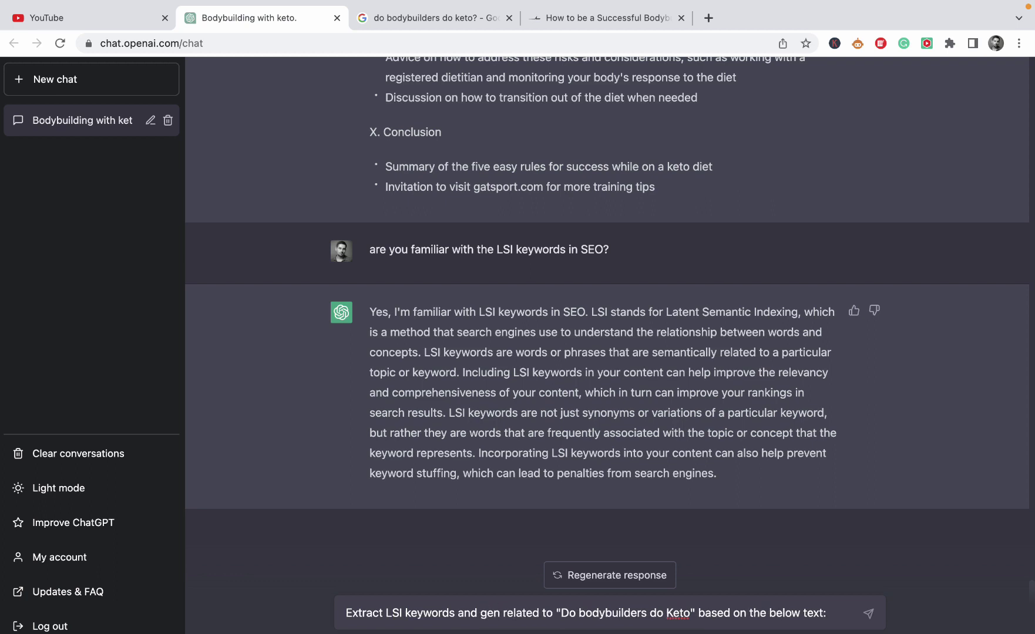
pyautogui.write('erate a')
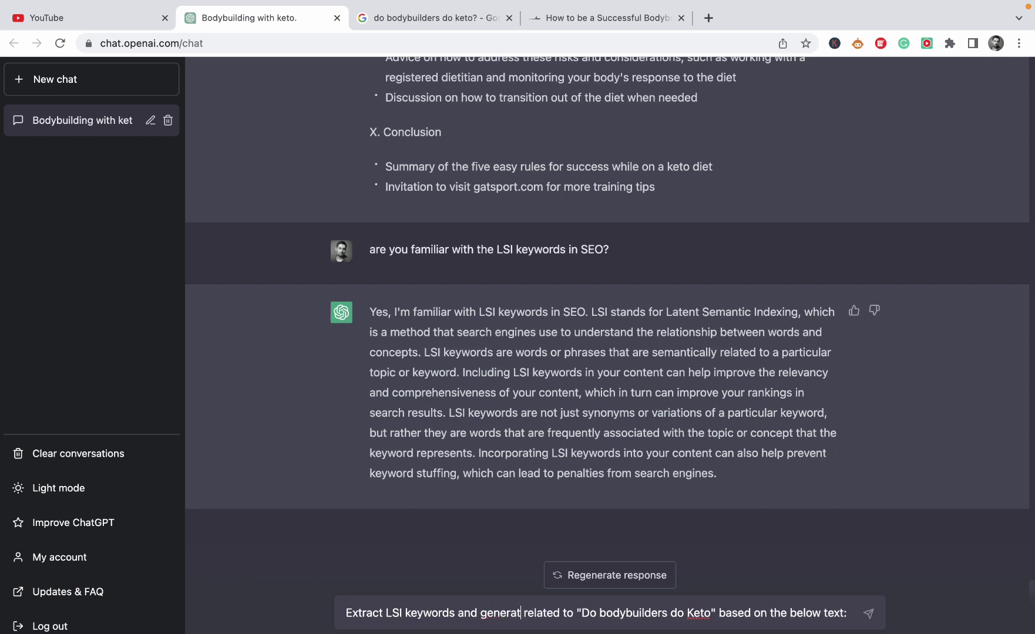
pyautogui.write(' 2')
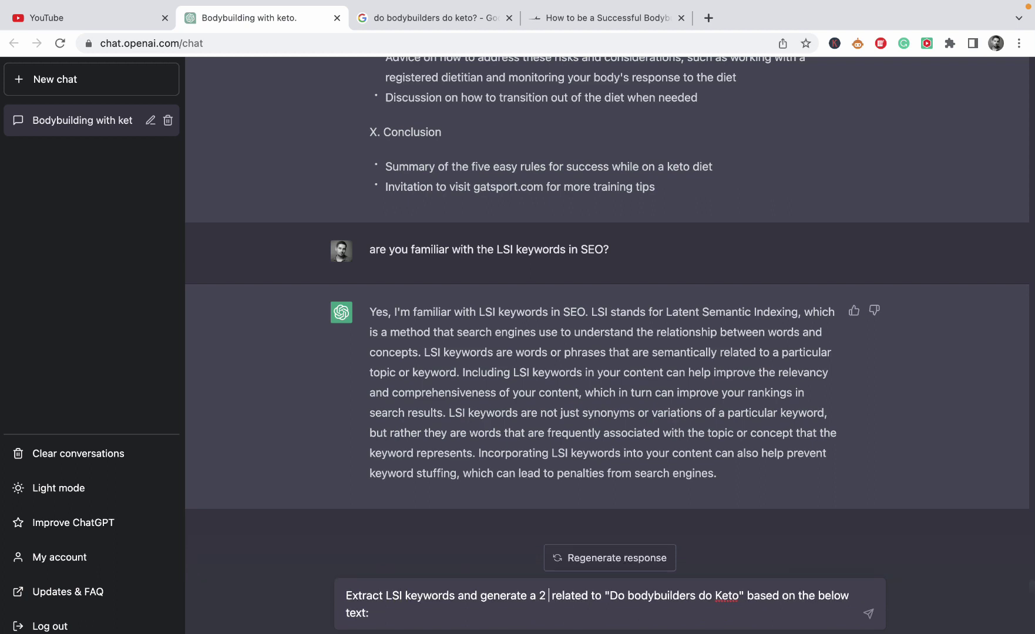
pyautogui.write(' column')
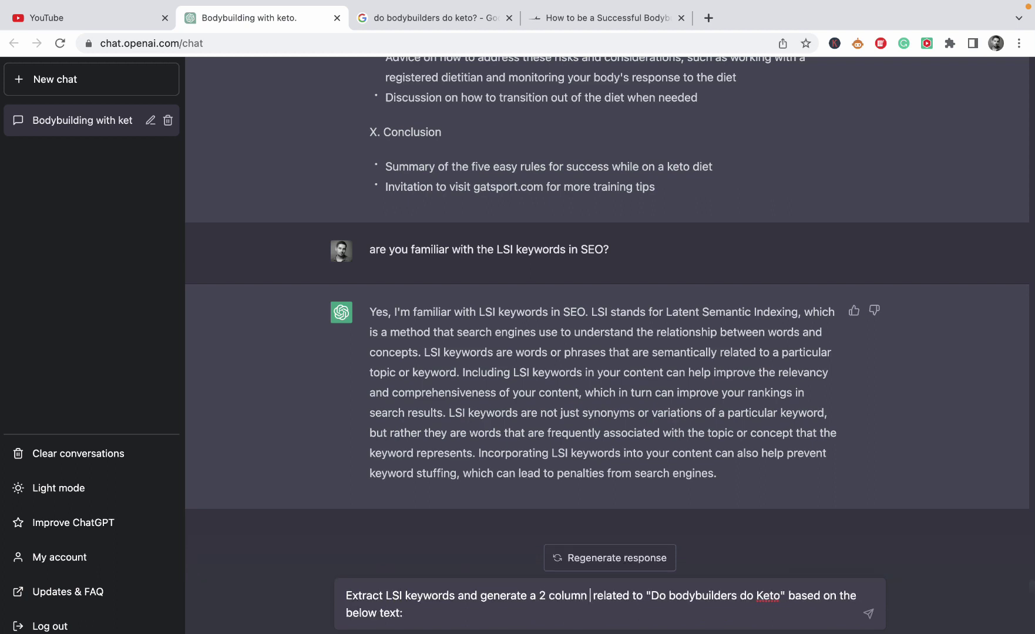
pyautogui.write(' table')
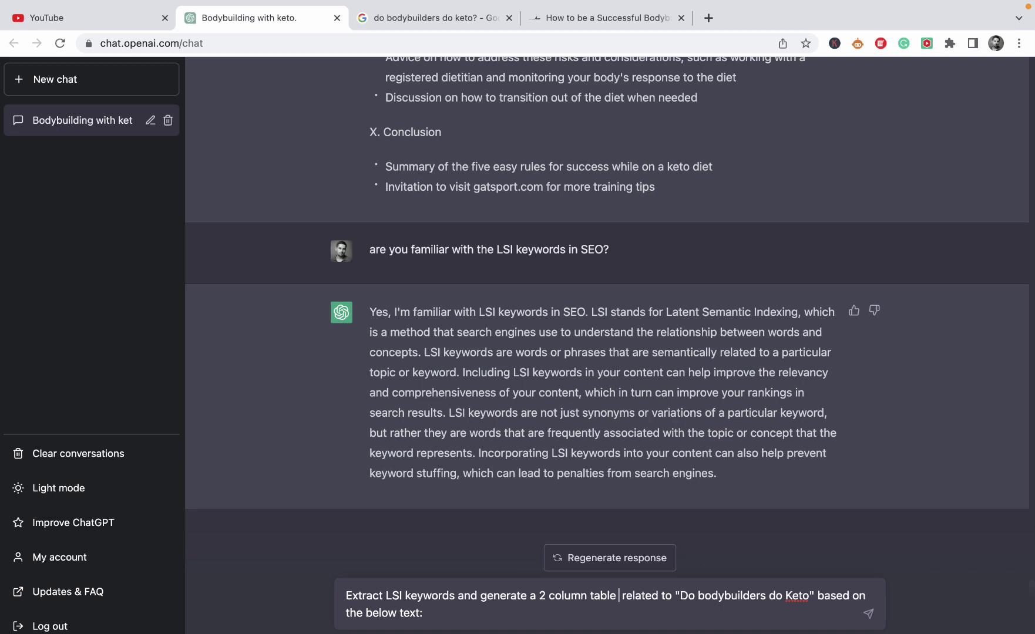
pyautogui.write('(1-')
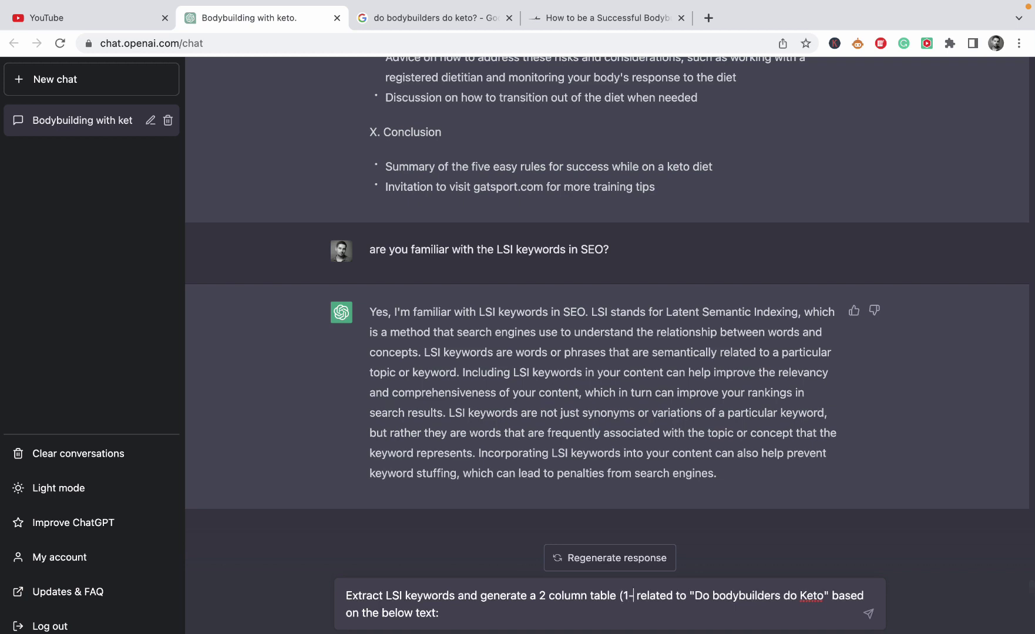
pyautogui.write('keyword,')
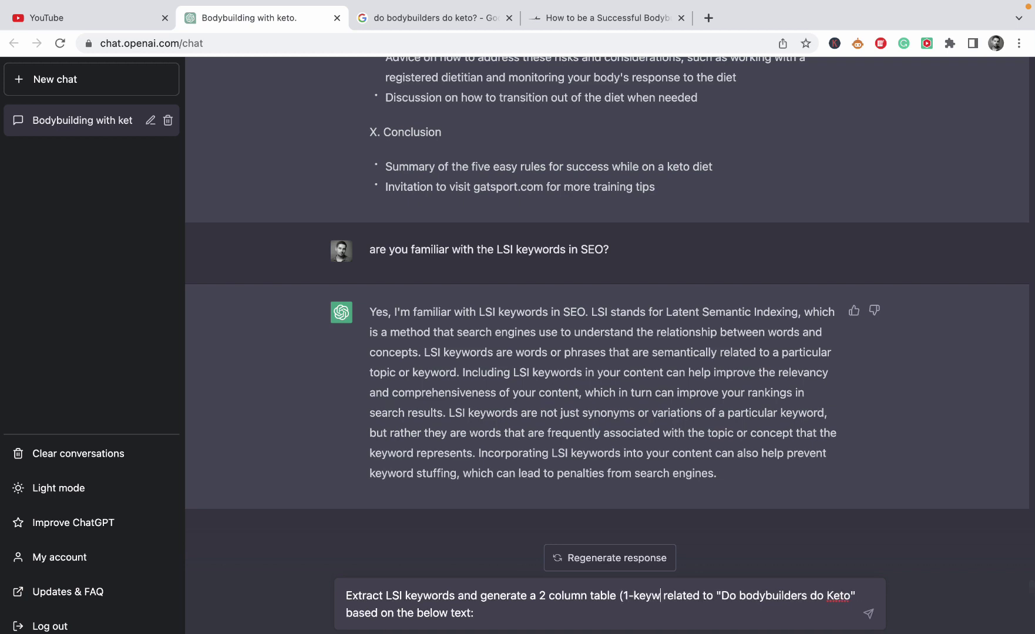
pyautogui.write(' 2-freq')
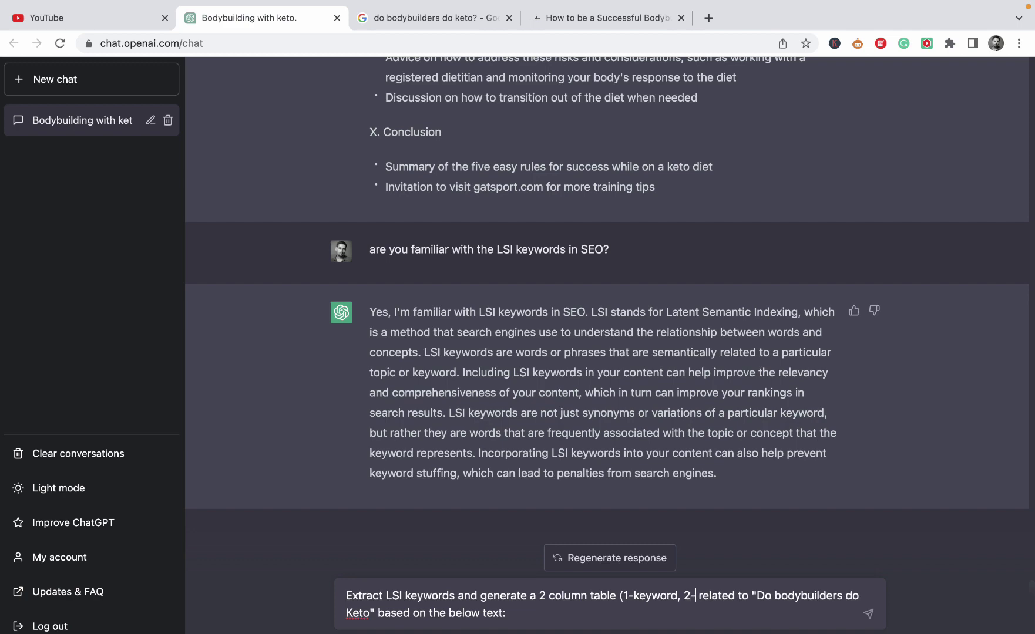
pyautogui.write('uncy)')
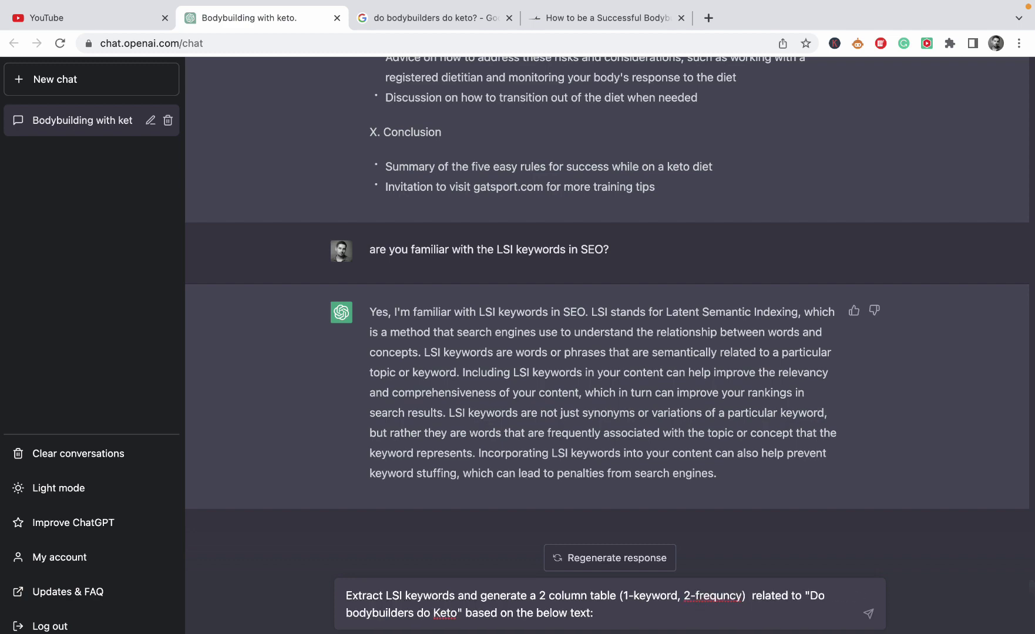
# Step: Send the keyword-table request, stop it early, and copy the prompt into a new message
pyautogui.press('Return')
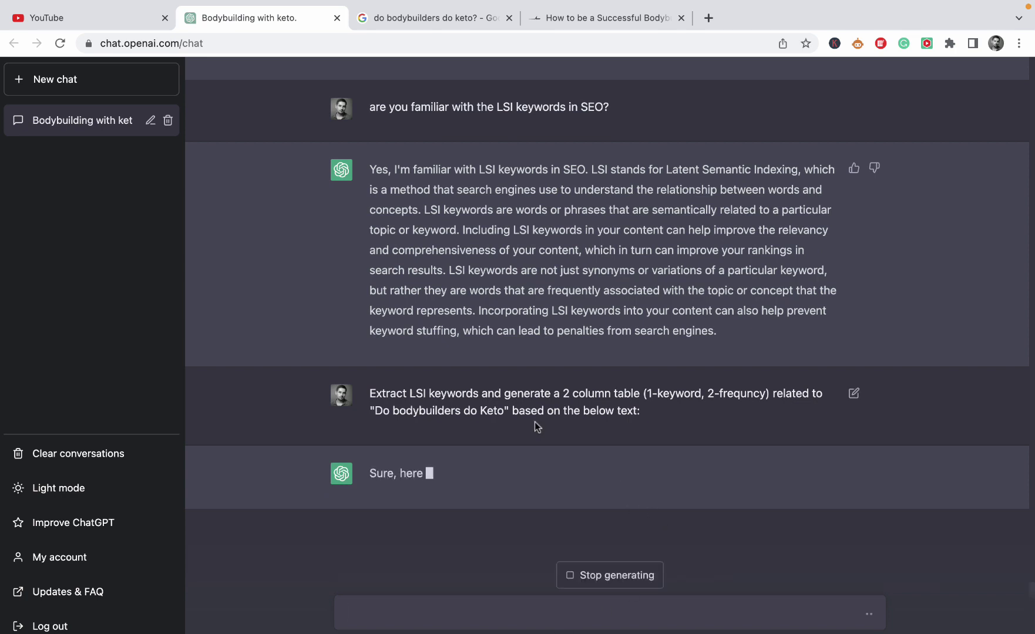
pyautogui.click(608, 575)
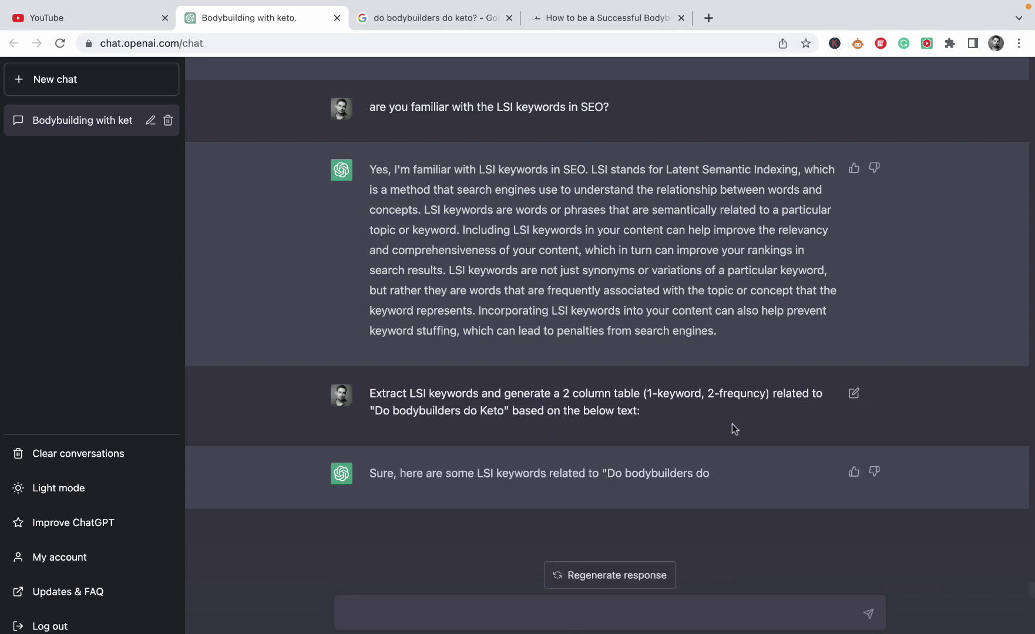
pyautogui.moveTo(710, 414); pyautogui.dragTo(367, 387)
pyautogui.press('super+c')
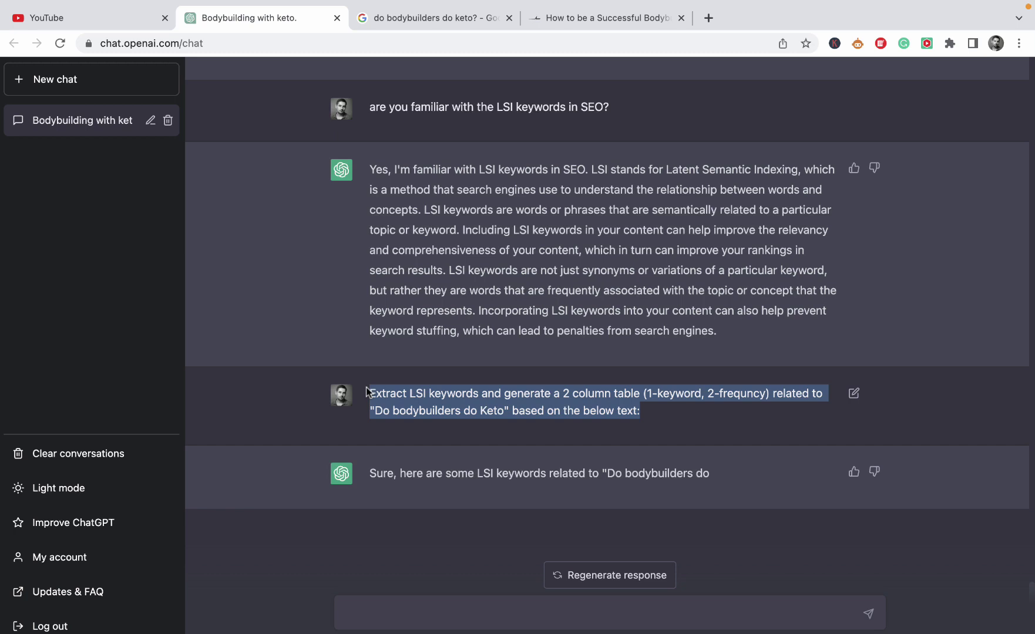
pyautogui.click(395, 614)
pyautogui.press('super+v')
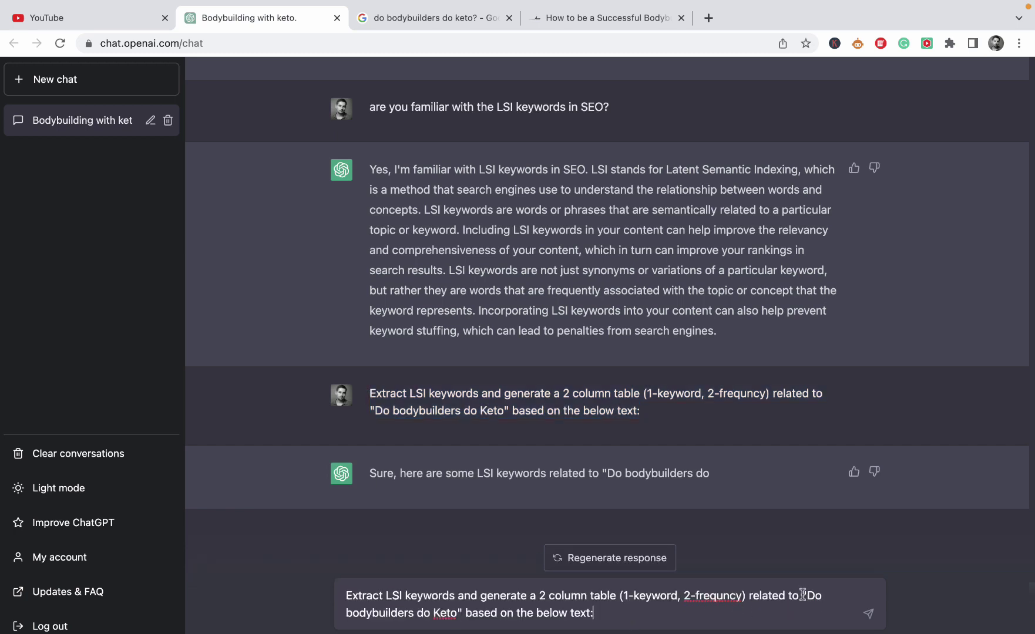
# Step: Add 'keyword' after the quoted topic and paste the gatsport article below the prompt
pyautogui.click(466, 613)
pyautogui.write('keyword')
pyautogui.click(559, 19)
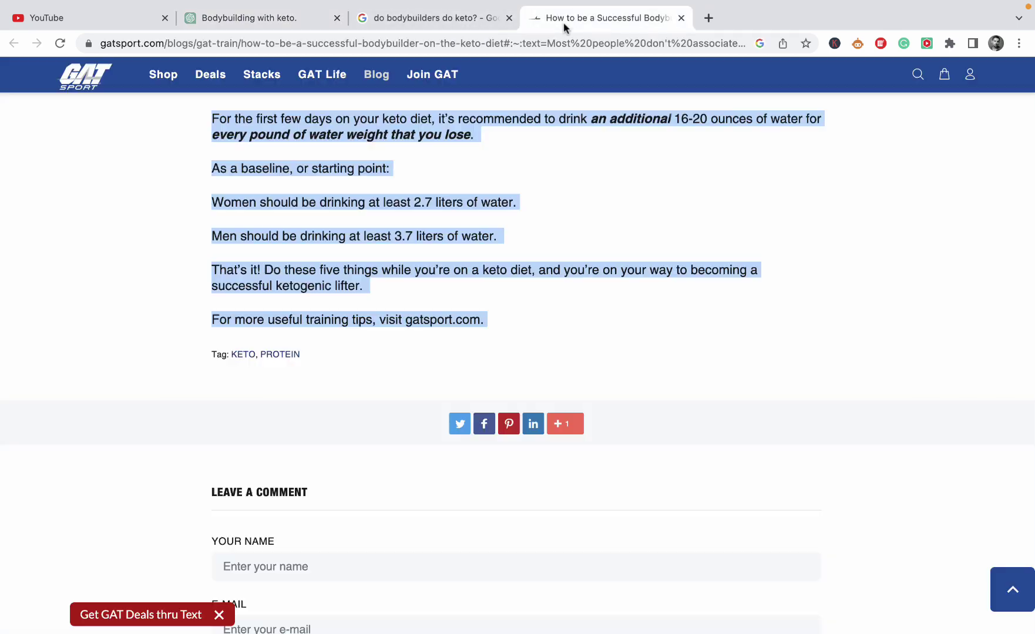
pyautogui.click(259, 18)
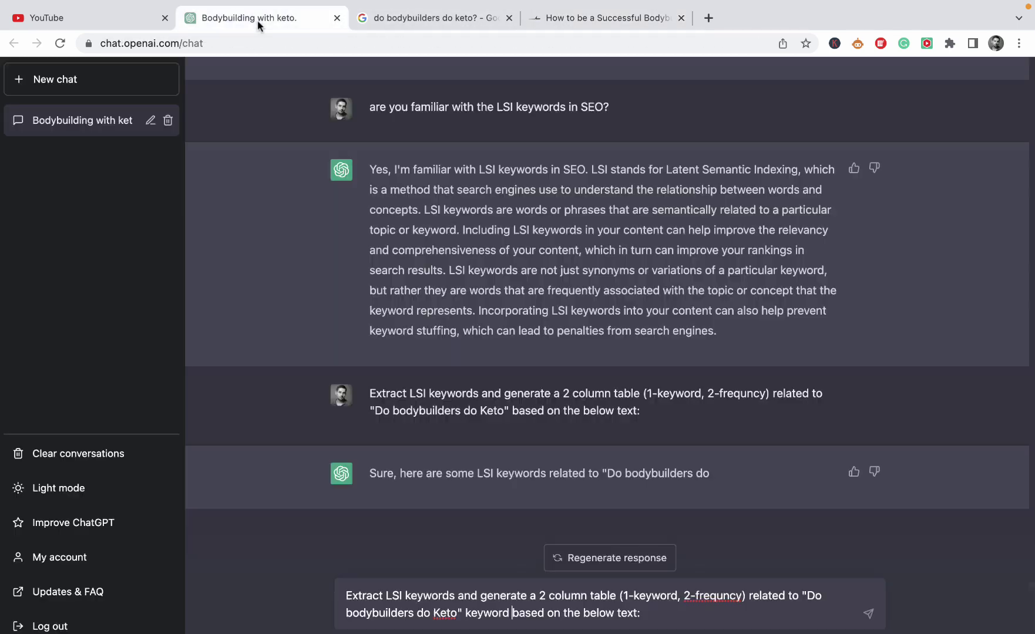
pyautogui.click(659, 615)
pyautogui.press('super+v')
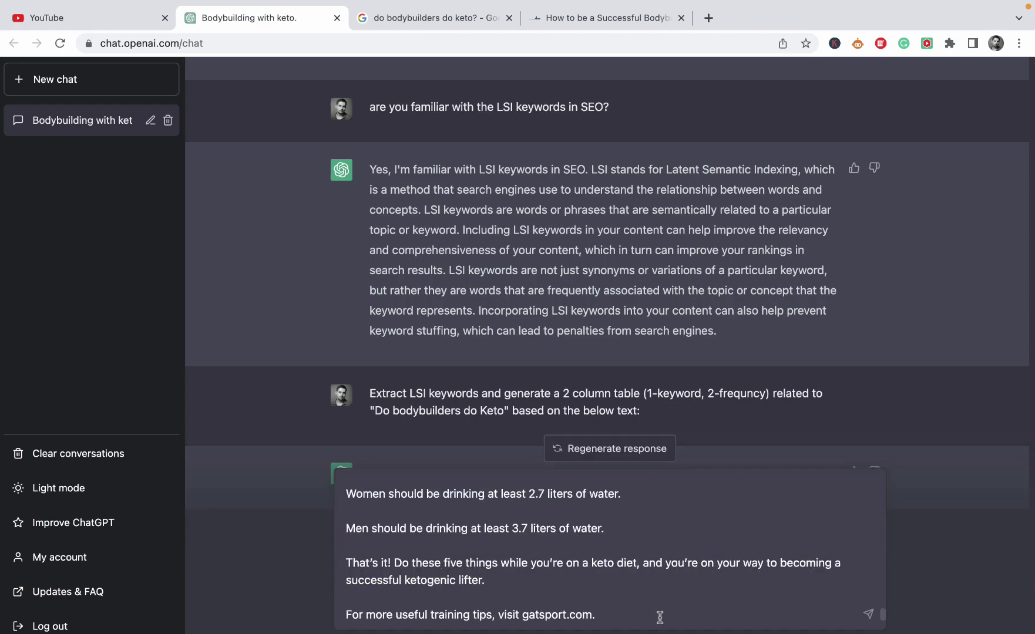
# Step: Submit the LSI prompt with the article and review the returned Keyword/Frequency table
pyautogui.press('Return')
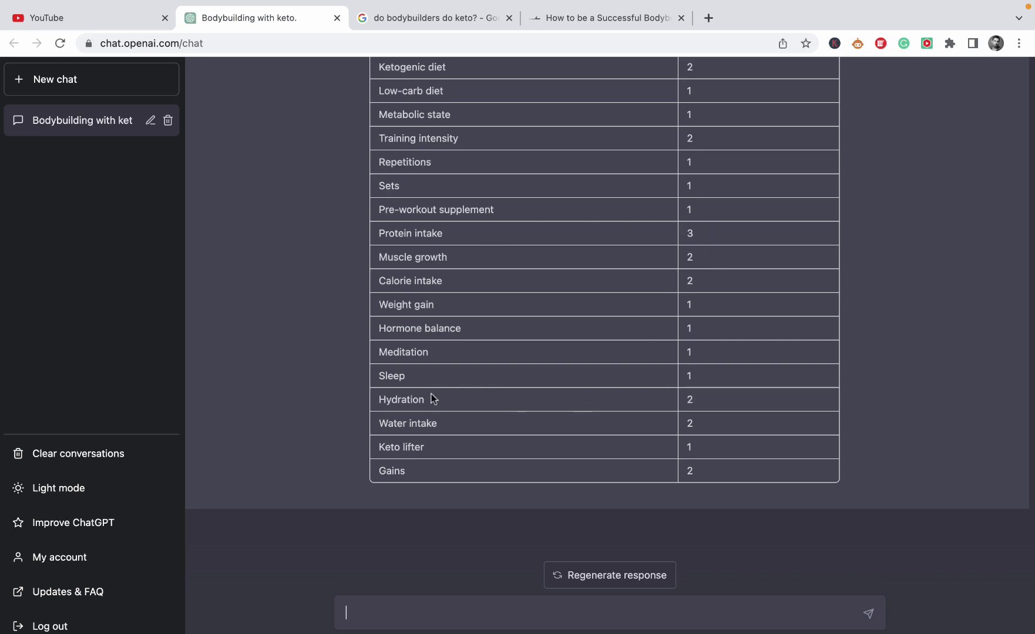
pyautogui.scroll(2, 492, 421)
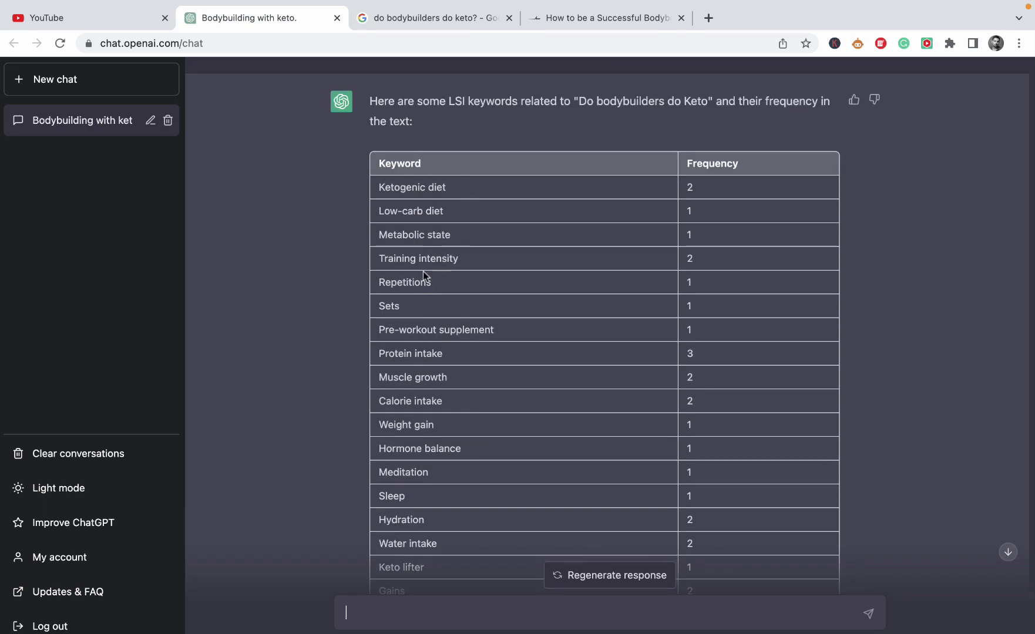
pyautogui.scroll(-2, 550, 303)
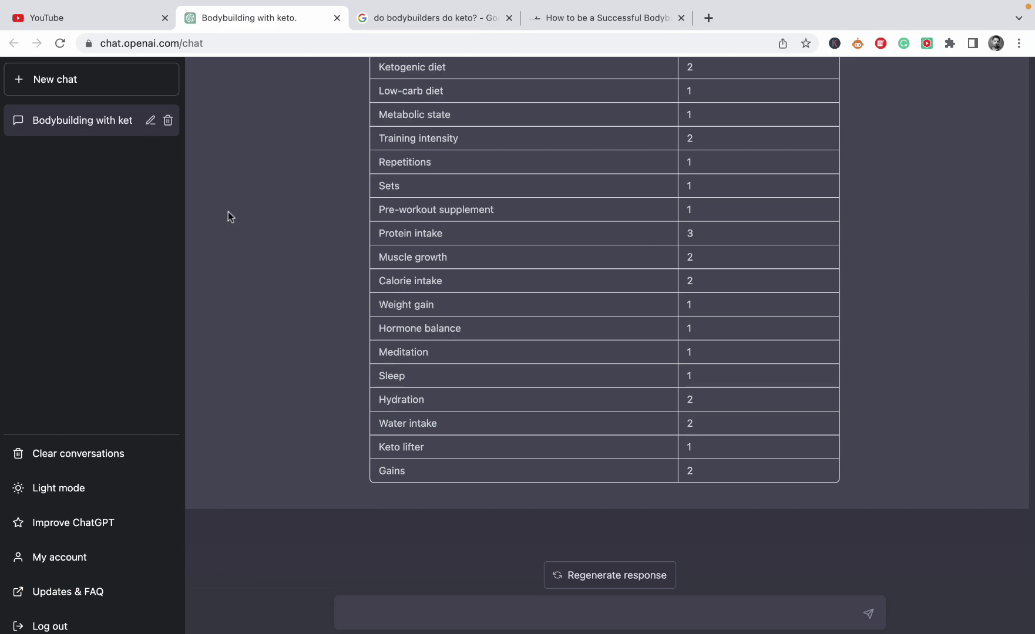
# Step: Select the phrase 'Do bodybuilders do Keto' in ChatGPT's reply
pyautogui.scroll(6, 399, 306)
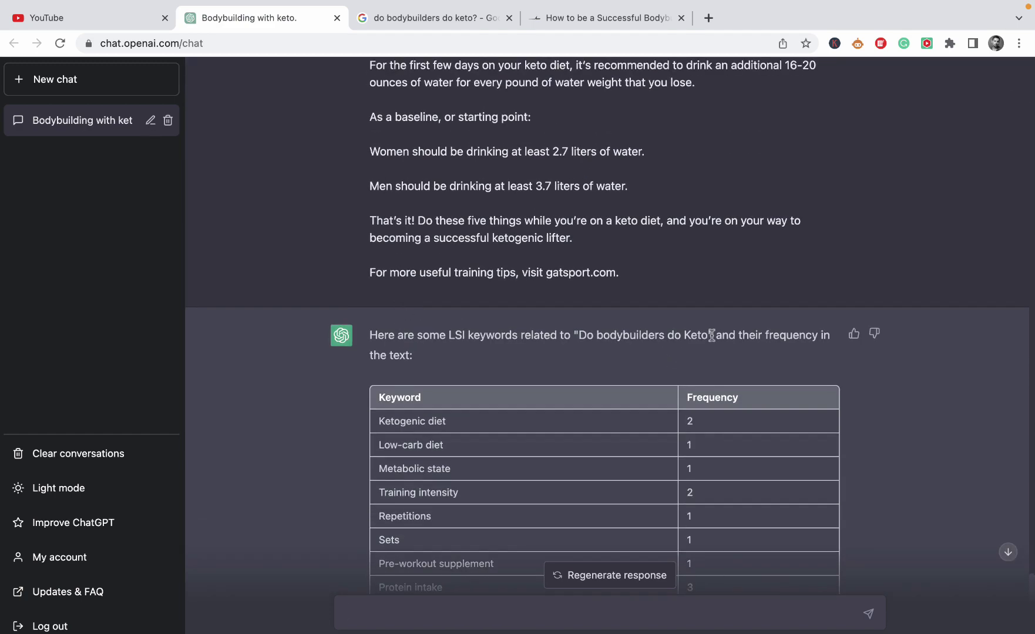
pyautogui.moveTo(713, 335); pyautogui.dragTo(578, 334)
pyautogui.press('super+c')
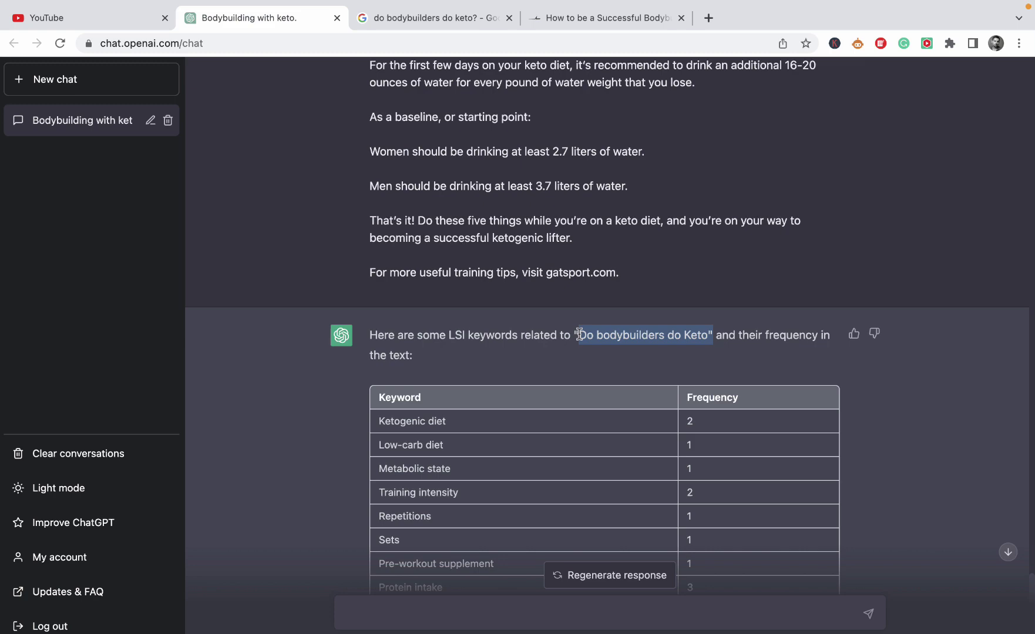
# Step: Search YouTube for 'Do bodybuilders do Keto' and browse the video results
pyautogui.click(132, 22)
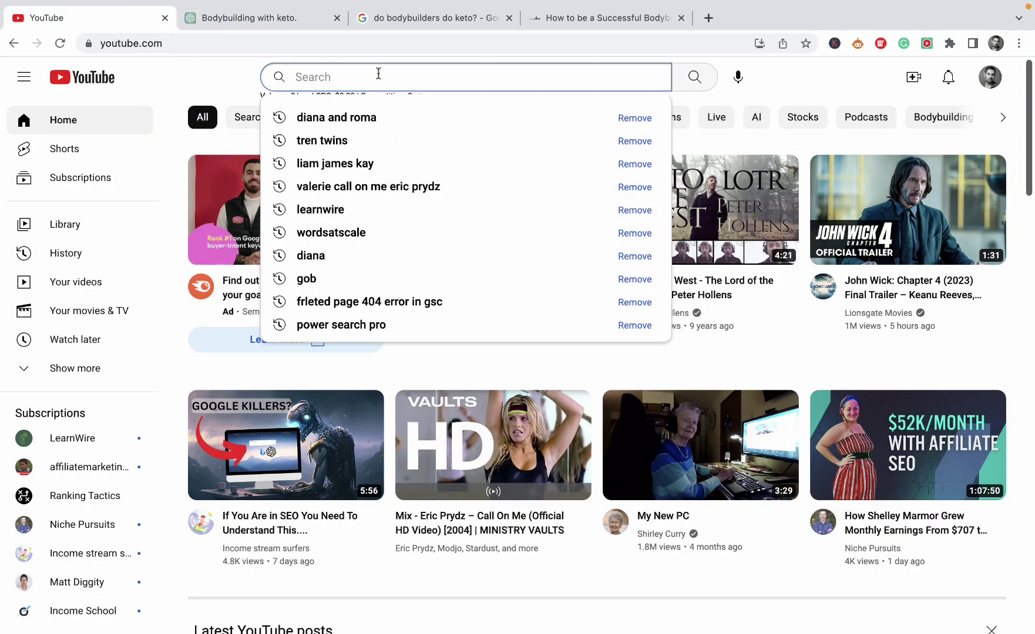
pyautogui.press('super+v')
pyautogui.press('Return')
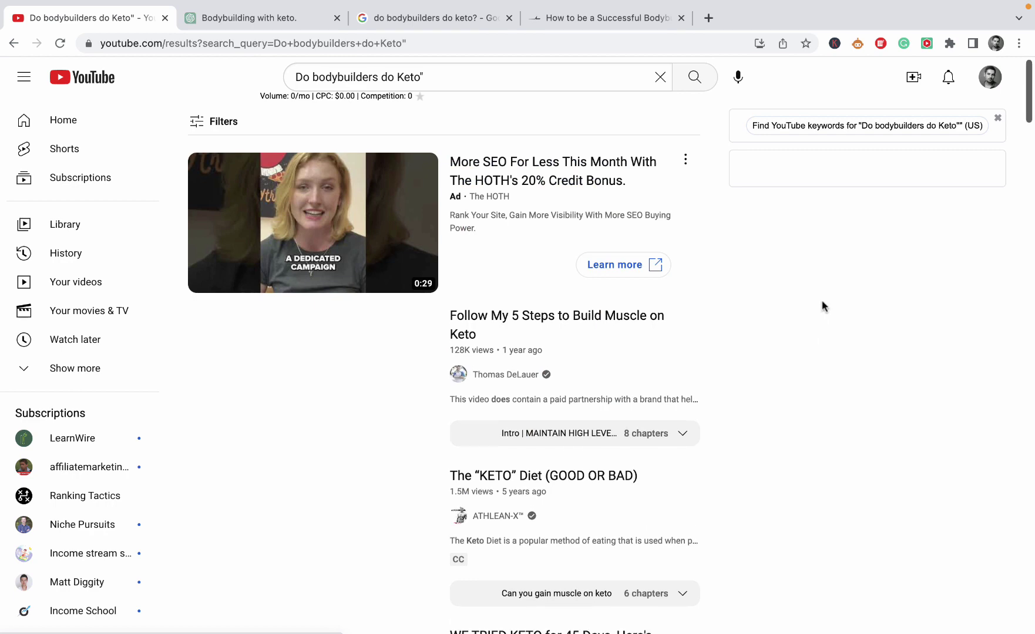
pyautogui.scroll(-10, 822, 300)
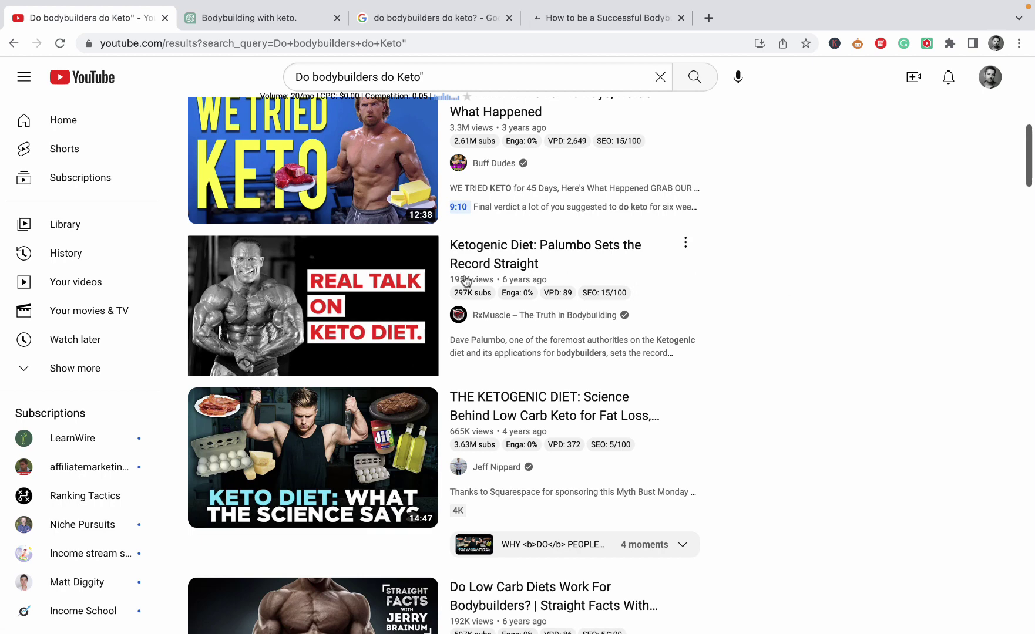
pyautogui.moveTo(632, 282)
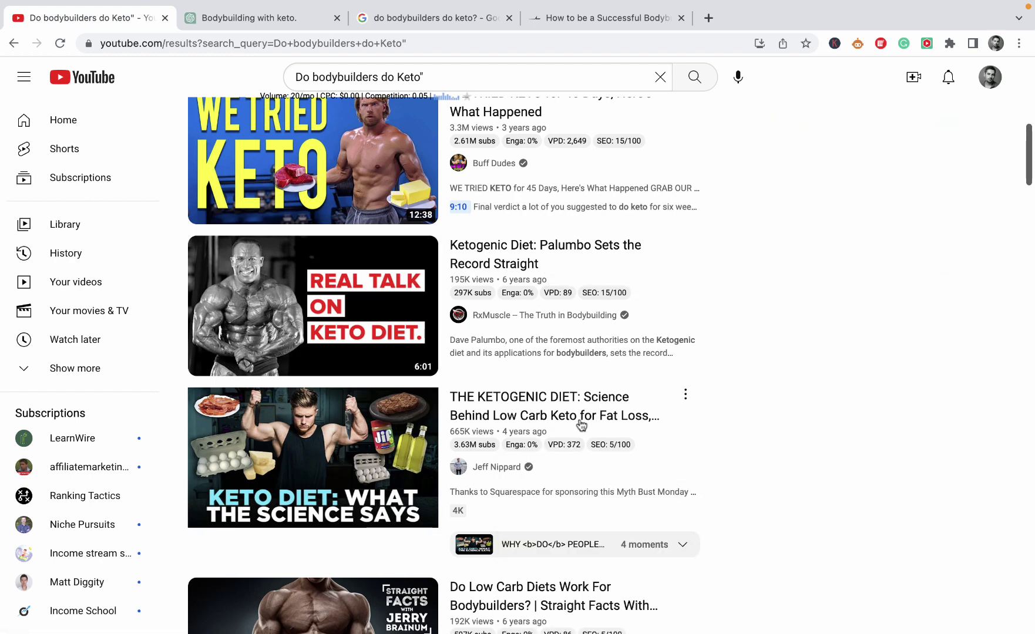
pyautogui.moveTo(693, 451)
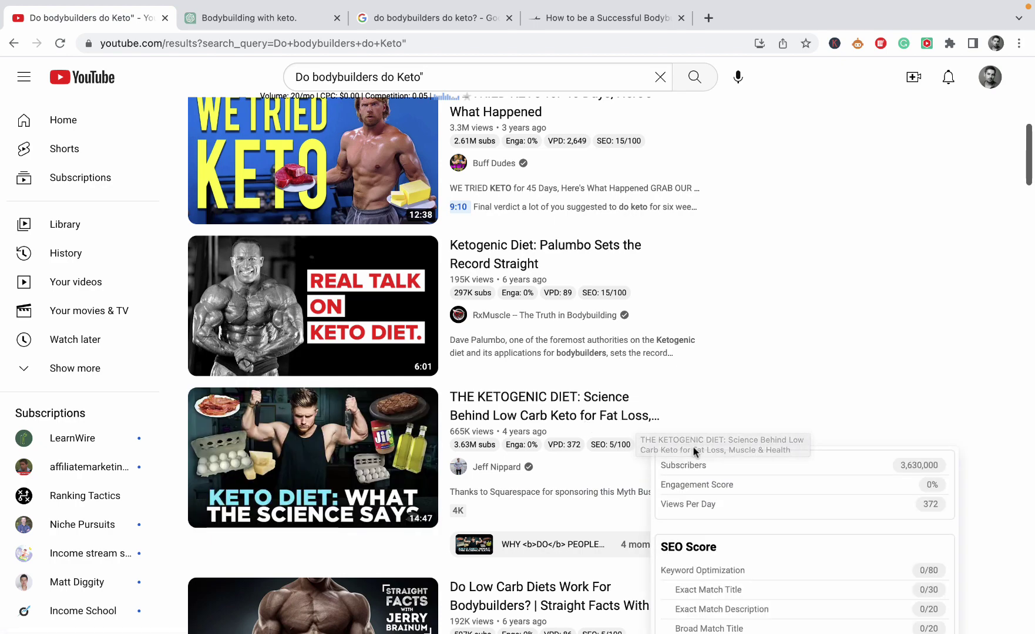
pyautogui.scroll(-3, 694, 452)
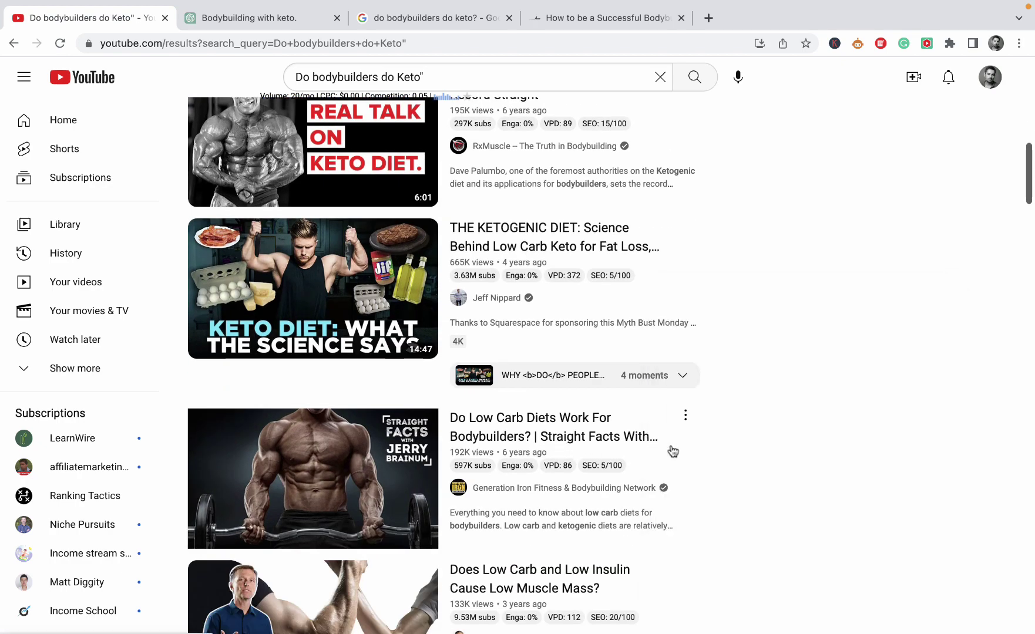
pyautogui.scroll(-2, 672, 451)
pyautogui.scroll(5, 673, 451)
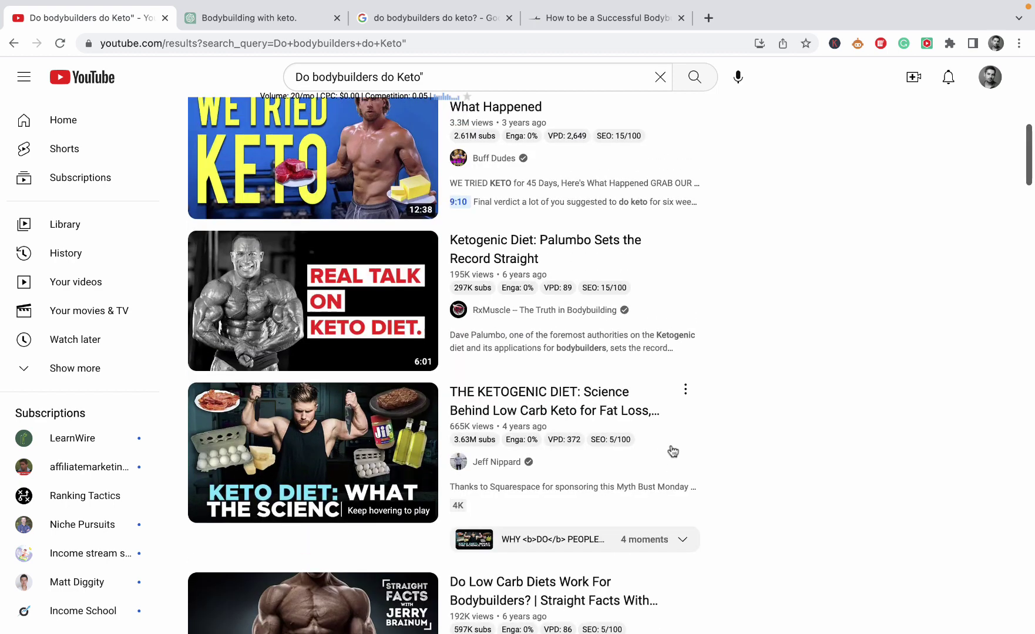
# Step: Open the Palumbo 'Ketogenic Diet' video and show its auto-generated English transcript
pyautogui.click(496, 246)
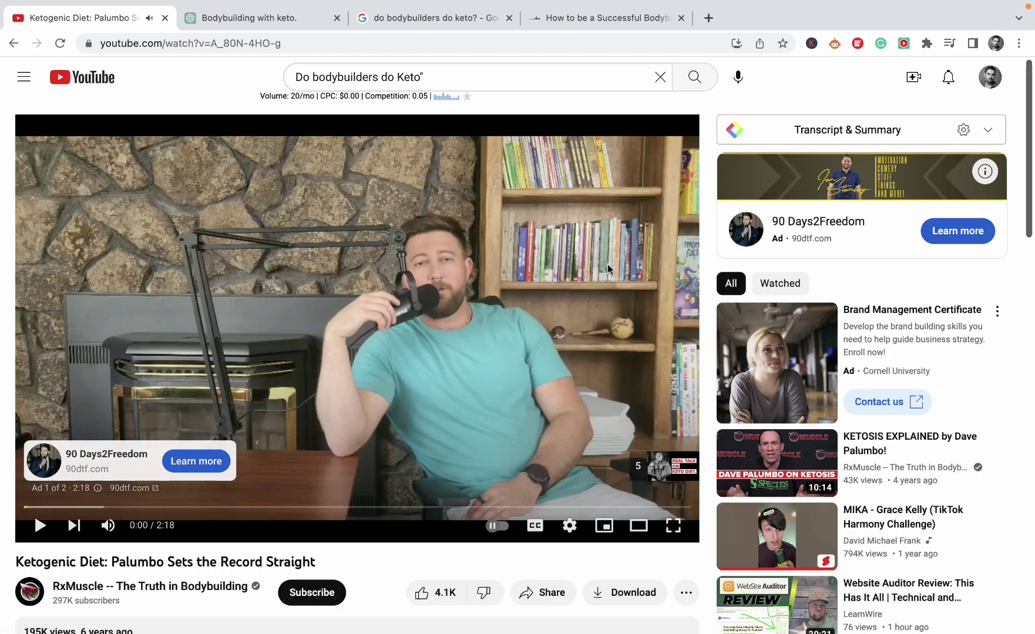
pyautogui.click(904, 45)
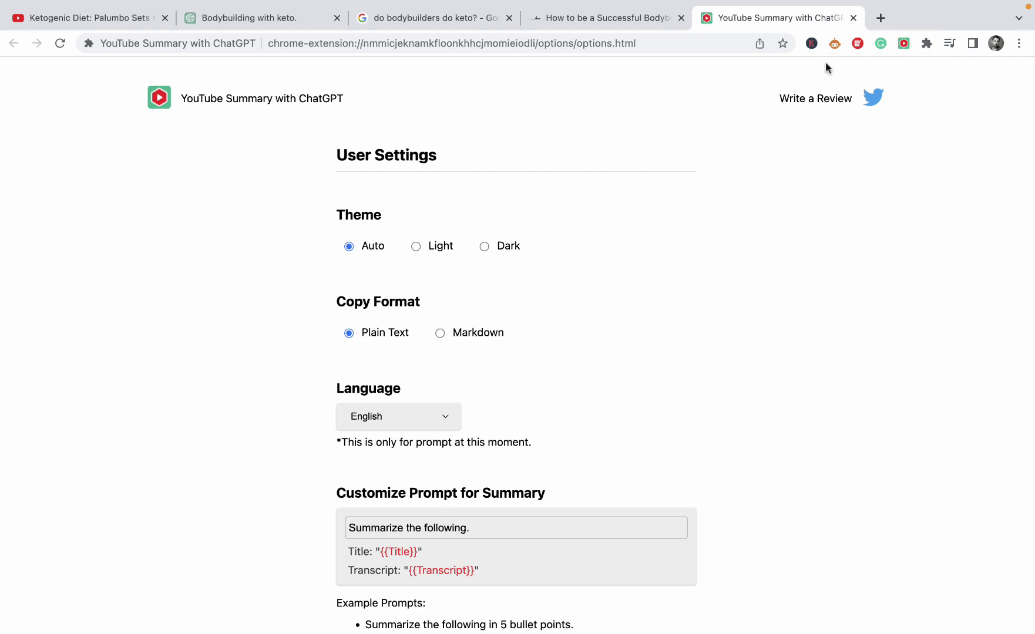
pyautogui.click(853, 18)
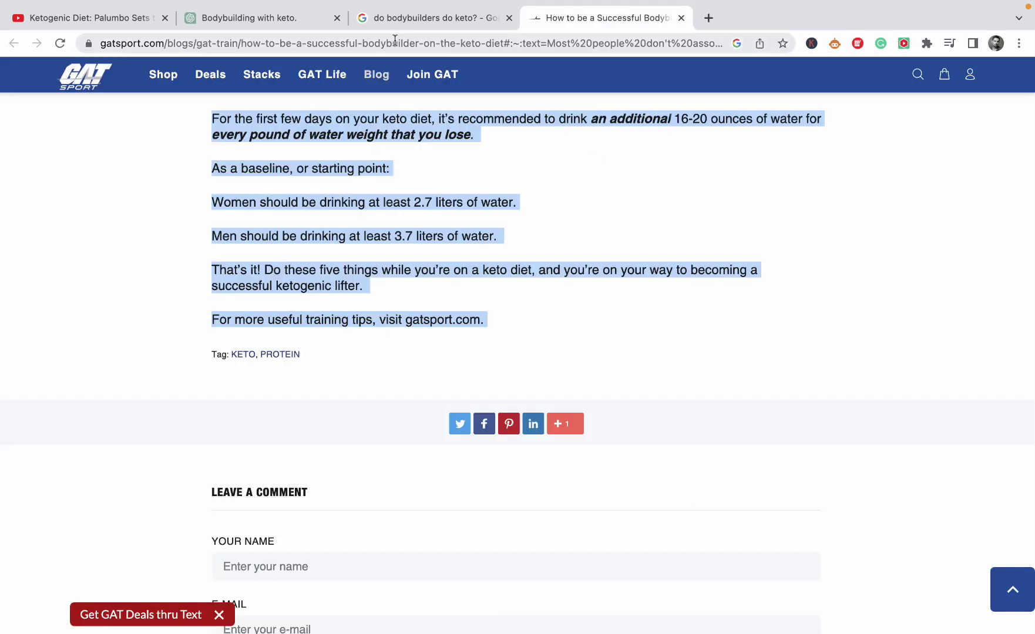
pyautogui.click(124, 17)
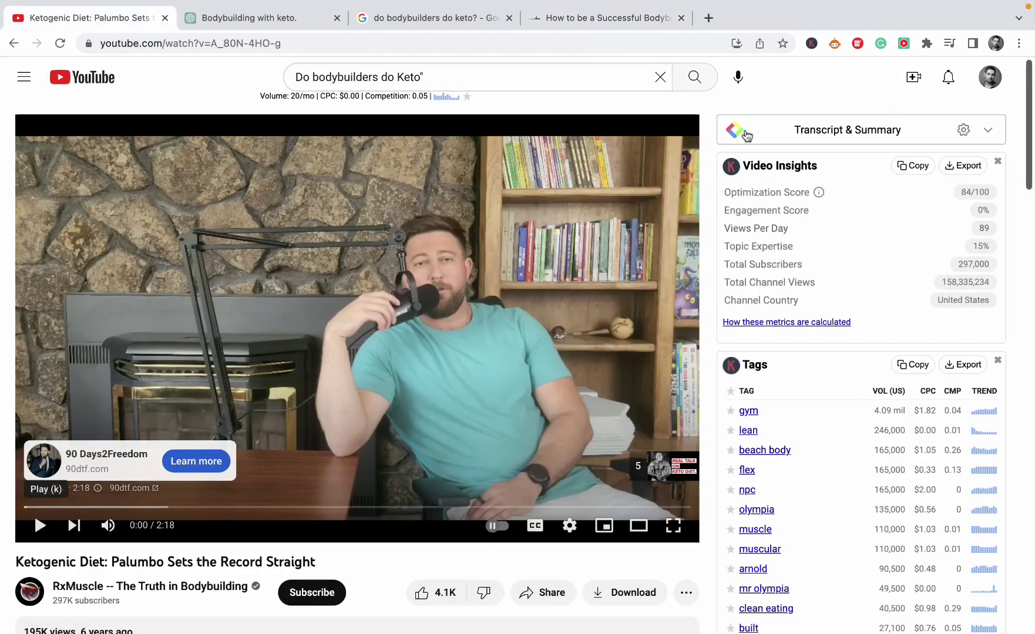
pyautogui.click(989, 132)
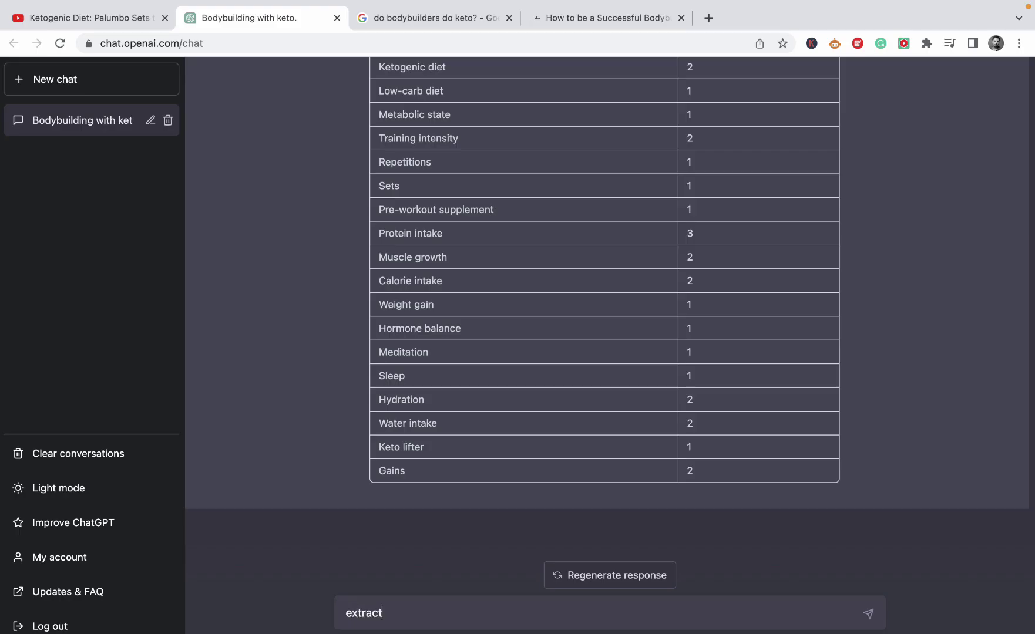
# Step: Ask ChatGPT to extract an outline, without writing the article, from the pasted Palumbo transcript
pyautogui.write('an outline withou')
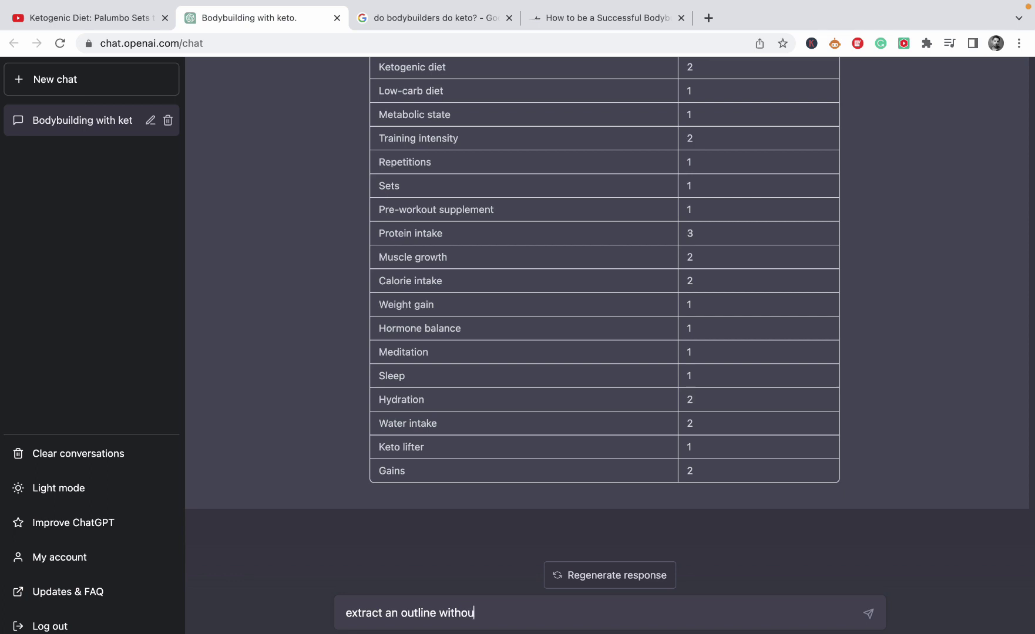
pyautogui.write('t actually writimng')
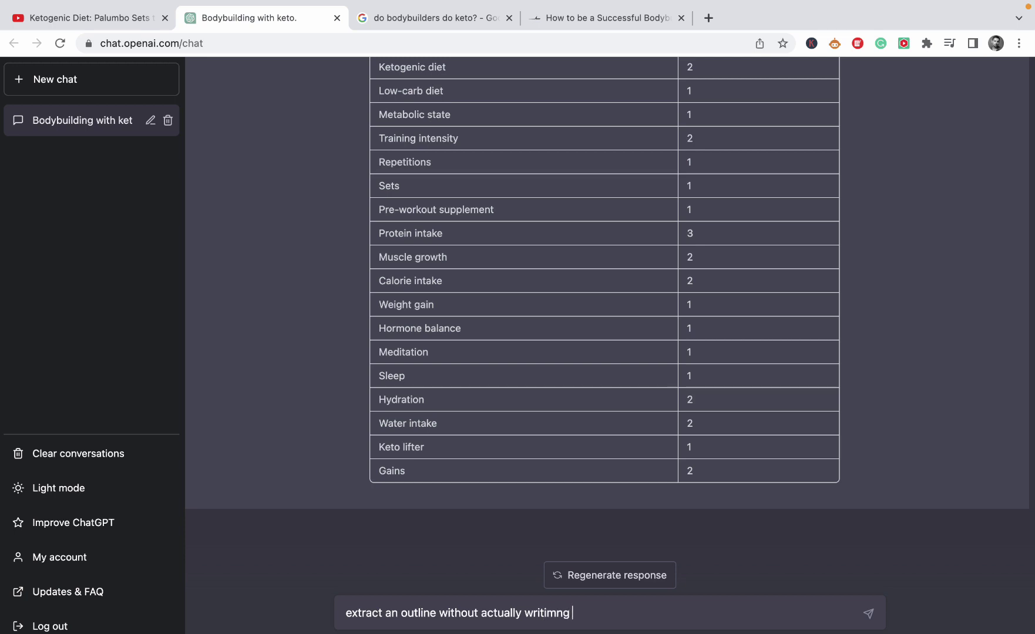
pyautogui.press('BackSpace')
pyautogui.press('BackSpace')
pyautogui.press('BackSpace')
pyautogui.write('ng the arti')
pyautogui.write('cleds')
pyautogui.press('BackSpace')
pyautogui.write('bas')
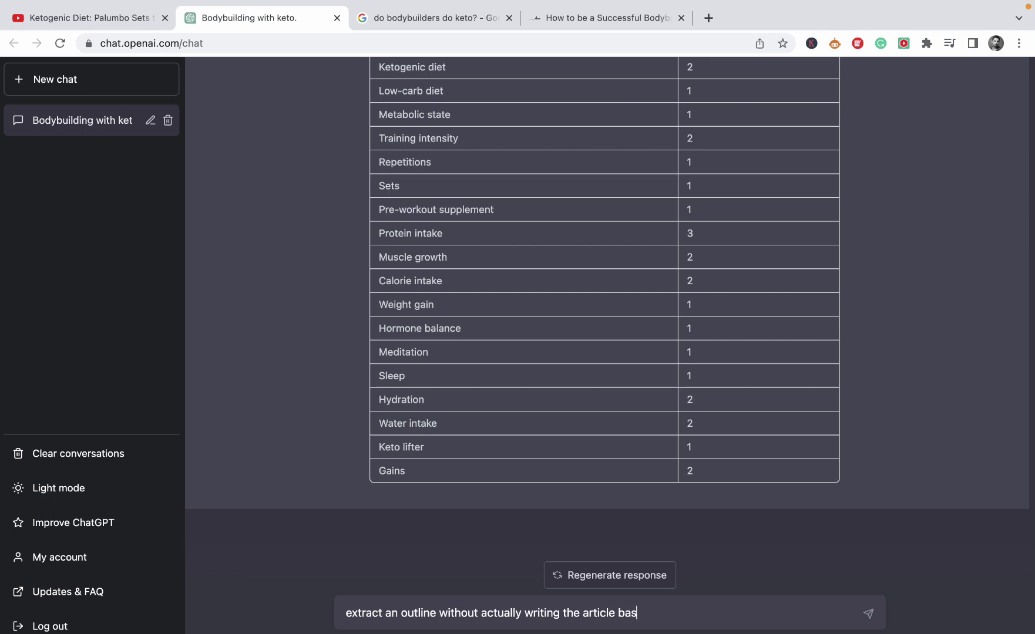
pyautogui.write('ed on the below text')
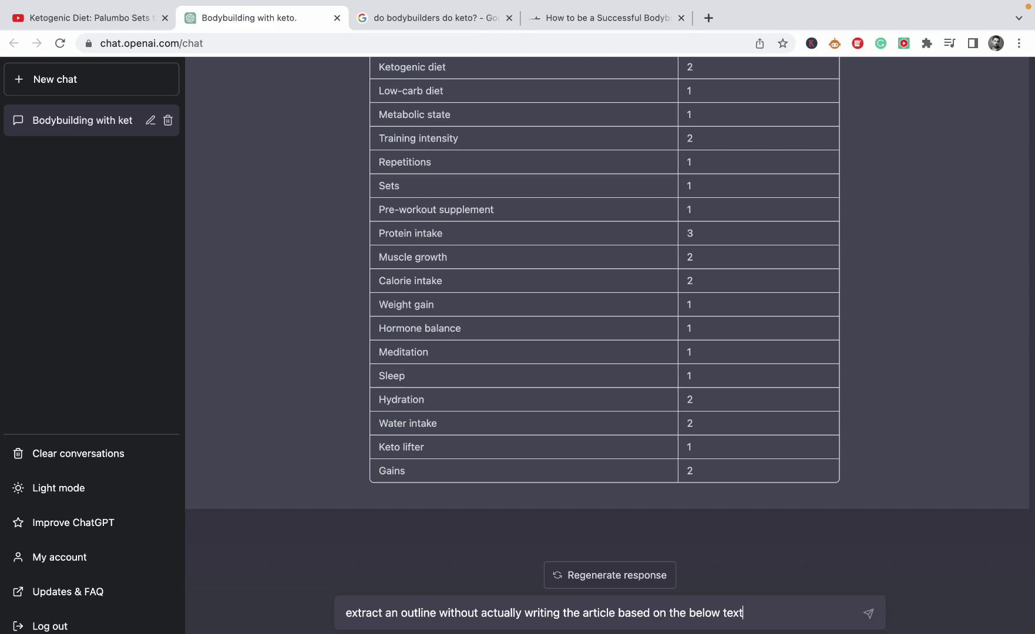
pyautogui.write(':')
pyautogui.press('super+v')
pyautogui.press('Return')
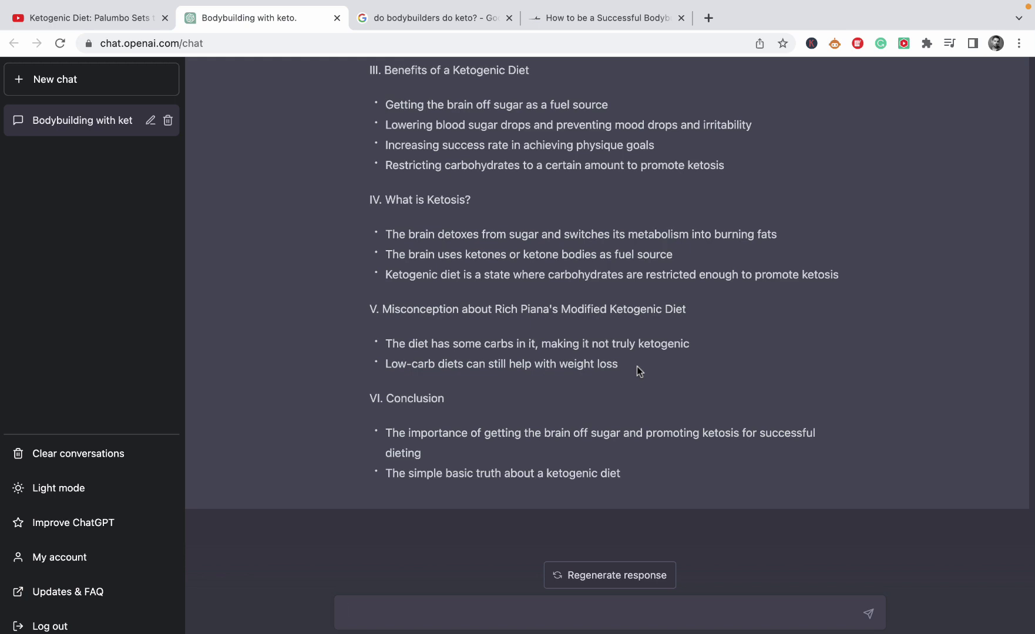
# Step: Scroll through ChatGPT's Palumbo outline to review it from Introduction to VI Conclusion
pyautogui.scroll(1, 639, 371)
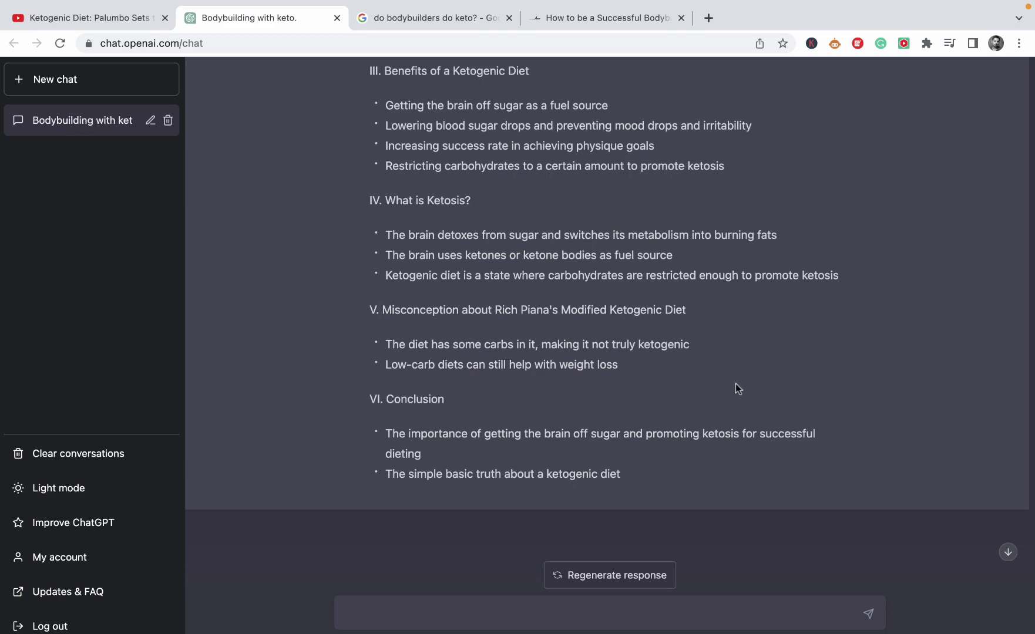
pyautogui.scroll(6, 736, 382)
pyautogui.scroll(-3, 736, 383)
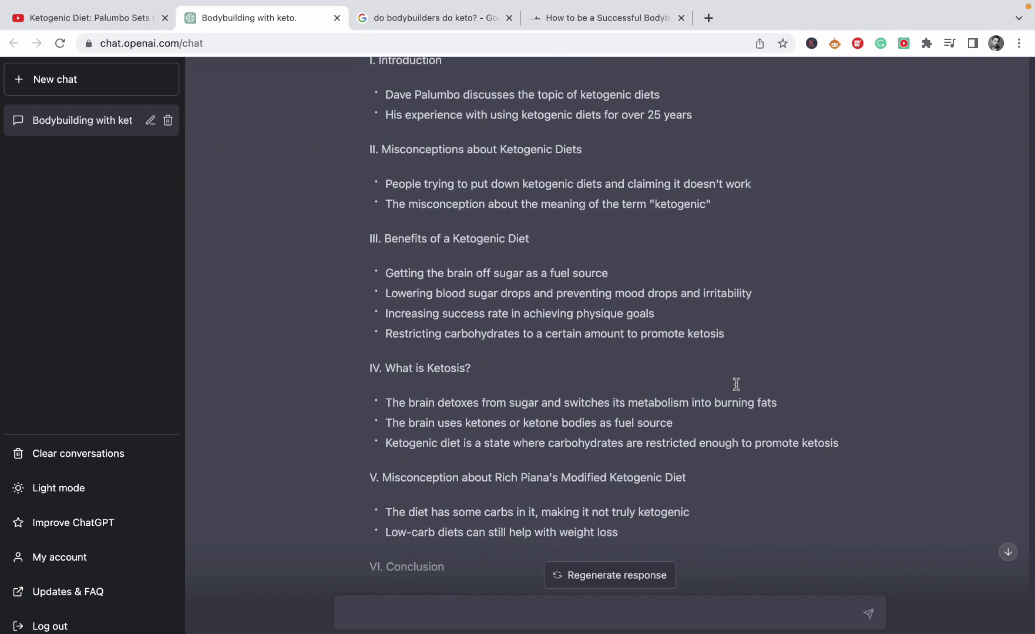
pyautogui.scroll(-2, 738, 389)
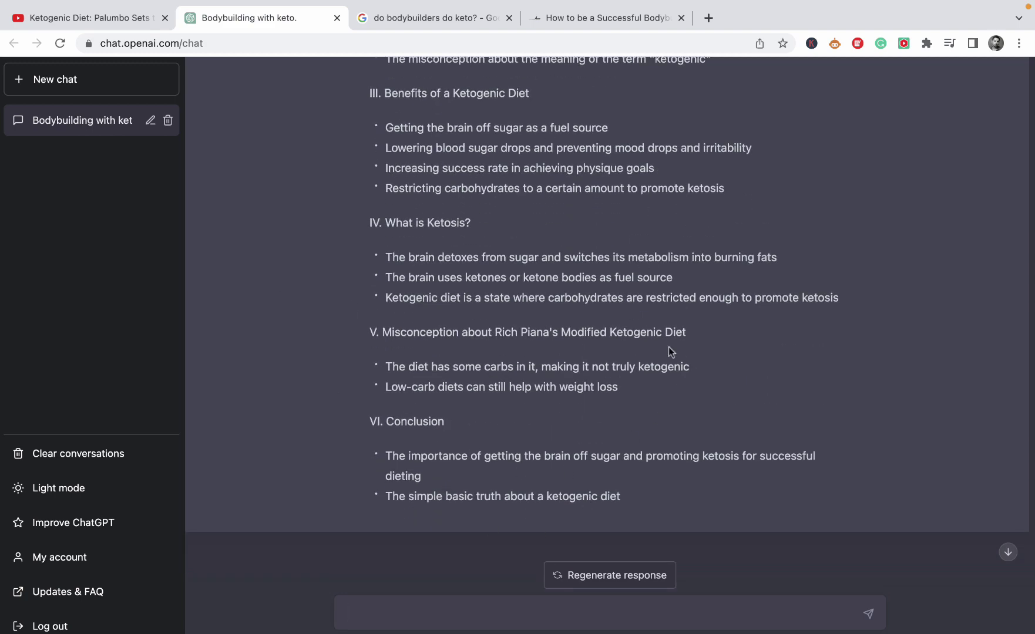
pyautogui.scroll(1, 665, 337)
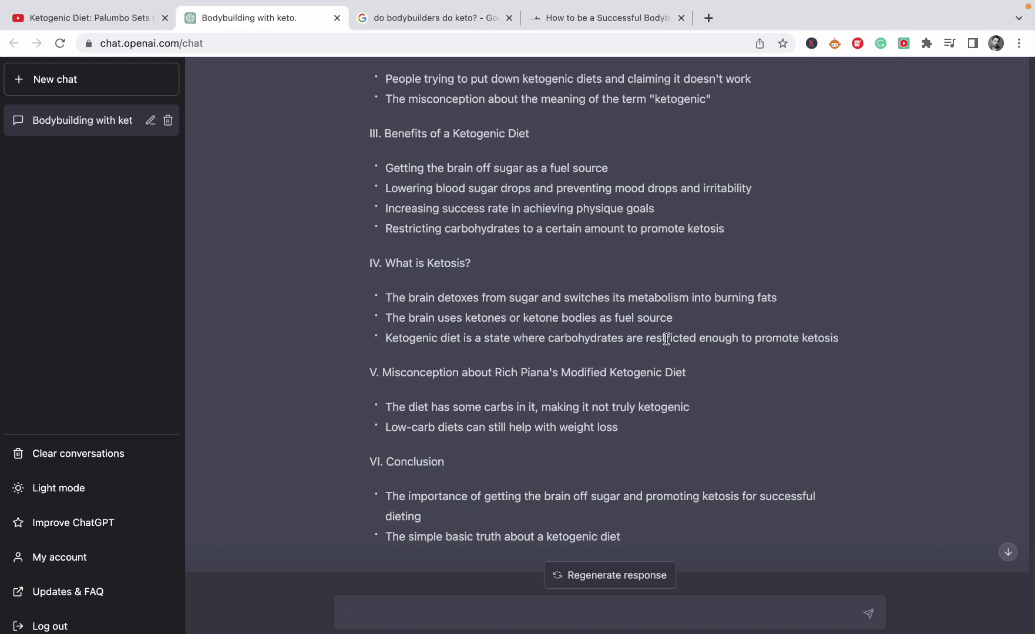
# Step: Return to the 'do bodybuilders do keto?' results and inspect ladder.sport's domain authority and traffic metrics
pyautogui.click(618, 20)
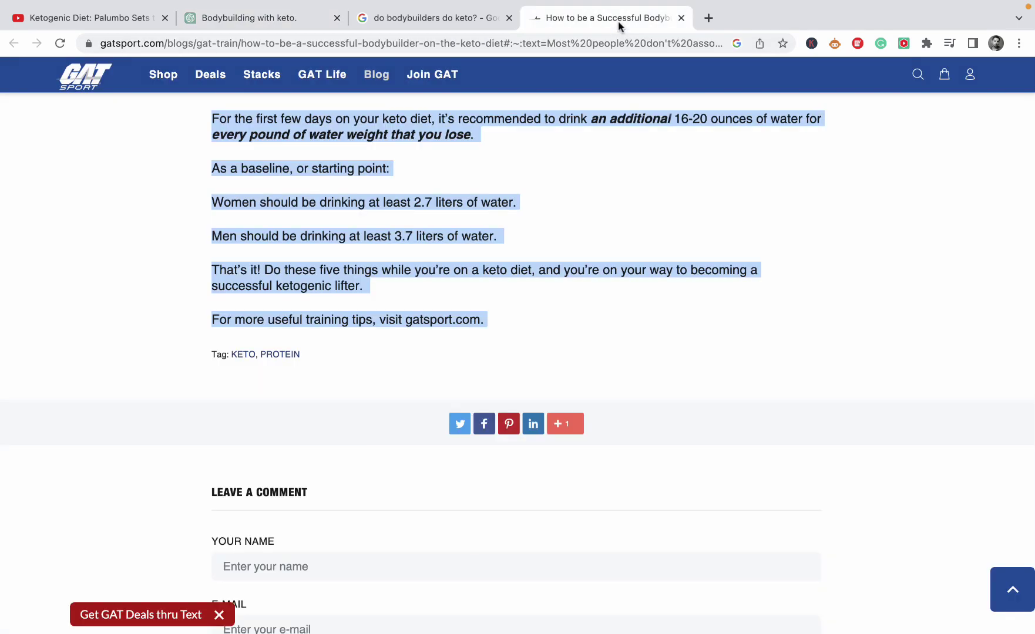
pyautogui.click(470, 23)
pyautogui.scroll(-7, 429, 293)
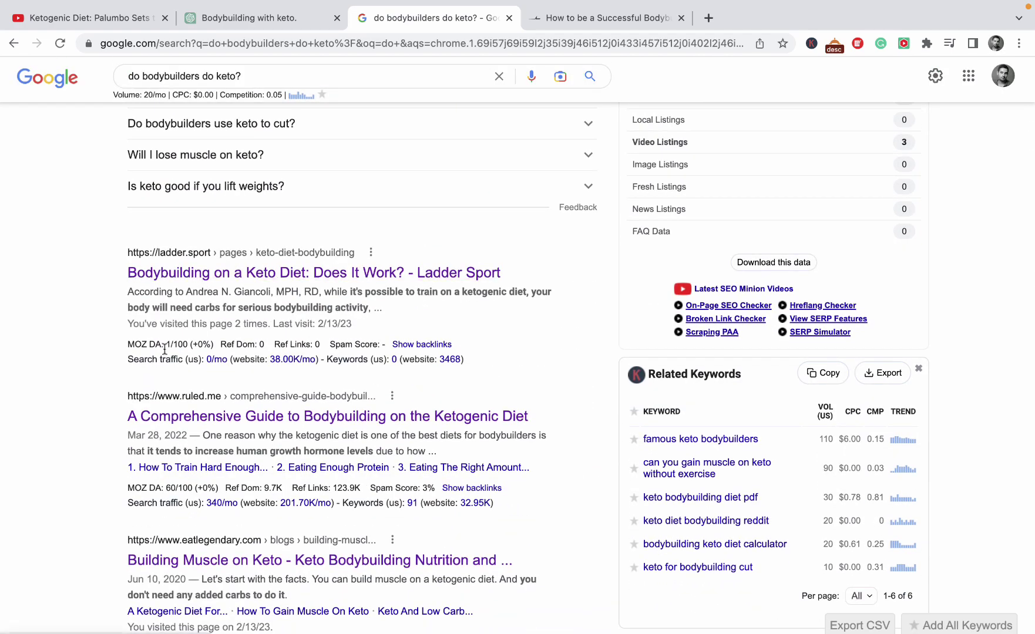
pyautogui.moveTo(174, 344)
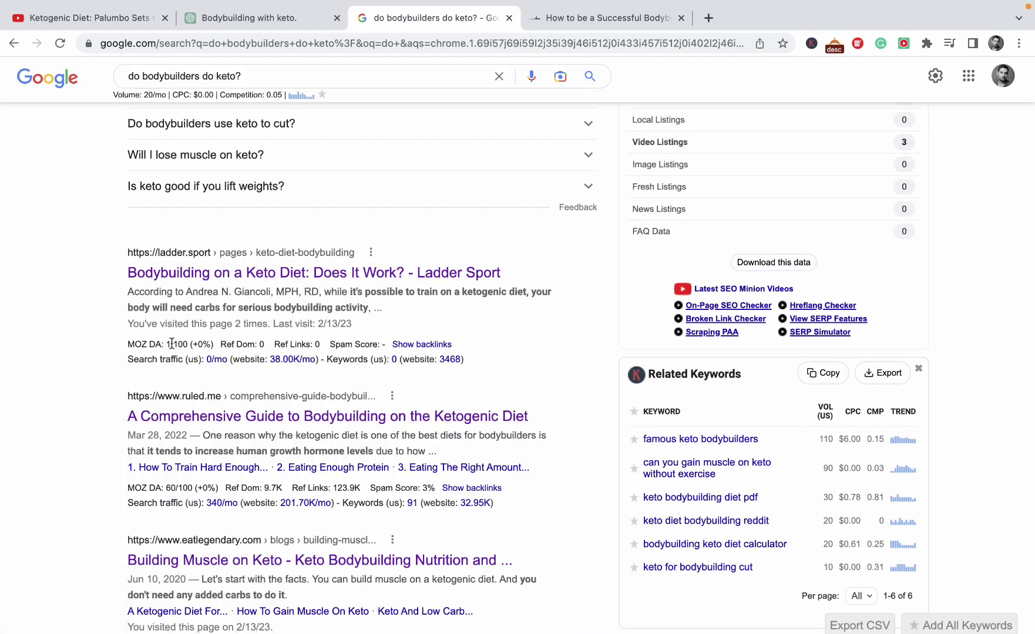
pyautogui.moveTo(172, 343); pyautogui.dragTo(167, 342)
pyautogui.moveTo(308, 360)
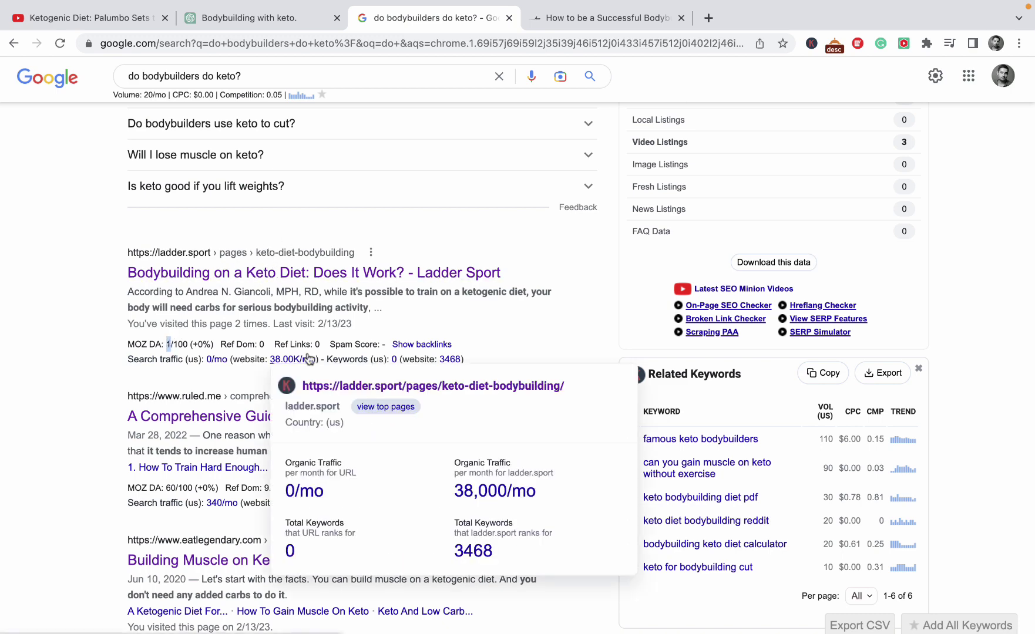